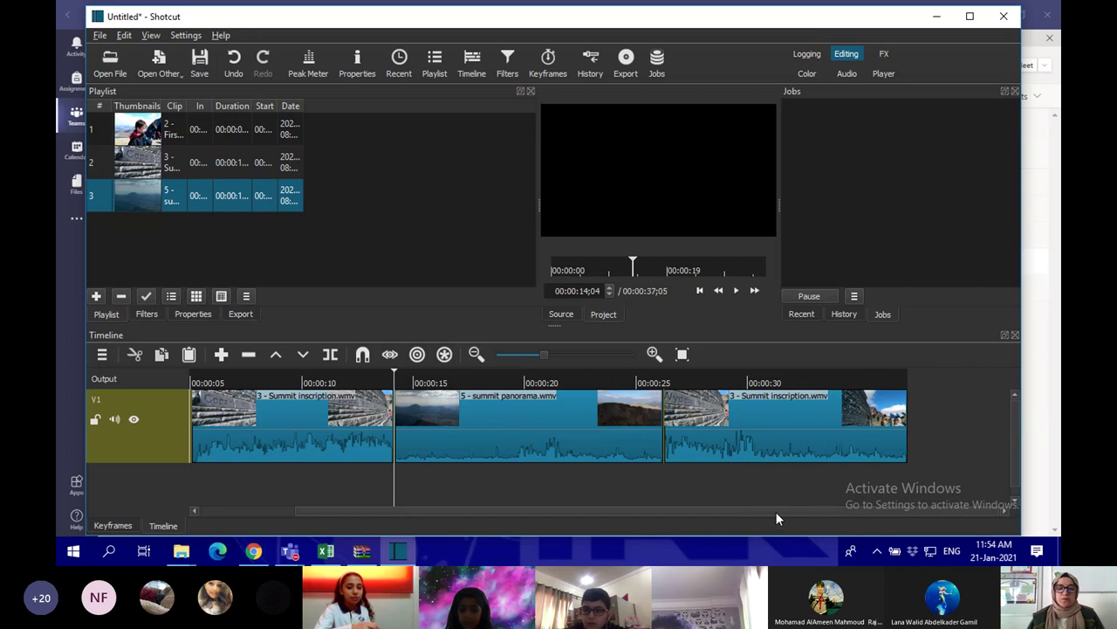
Trim the panorama clip, slide the last Summit inscription clip into the gap, and trim its end to 00:00:29;23
click(319, 422)
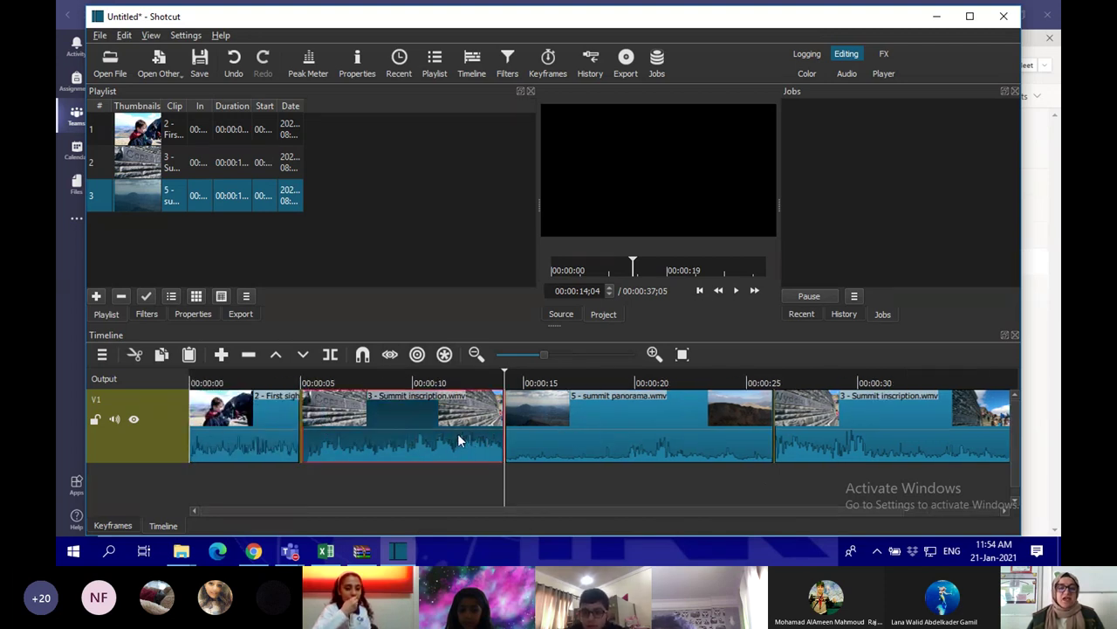
click(664, 436)
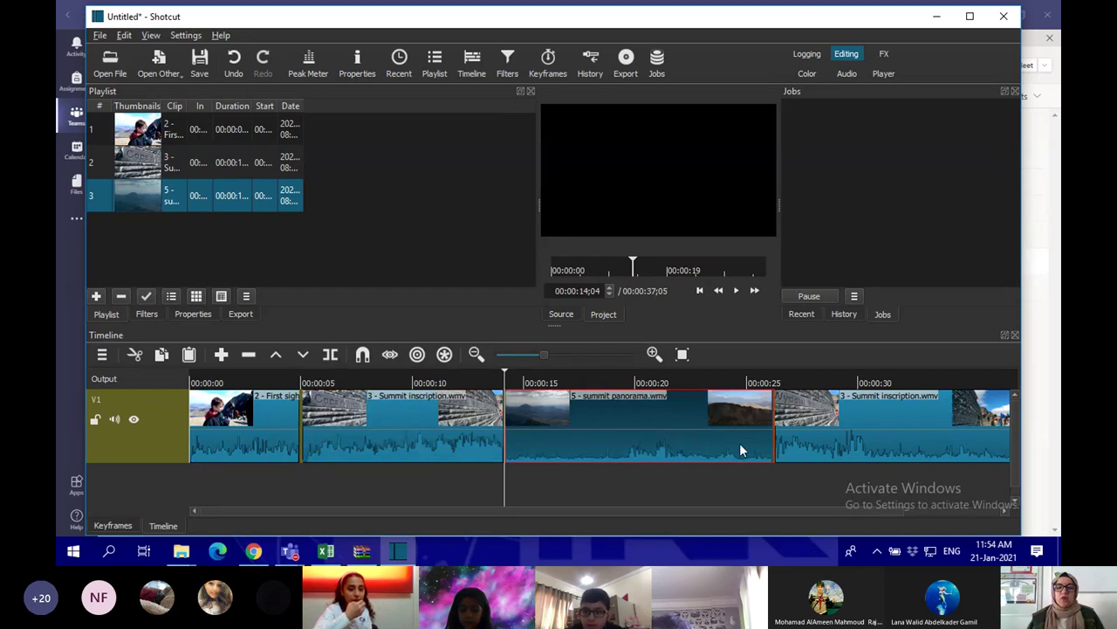
drag(770, 428, 651, 428)
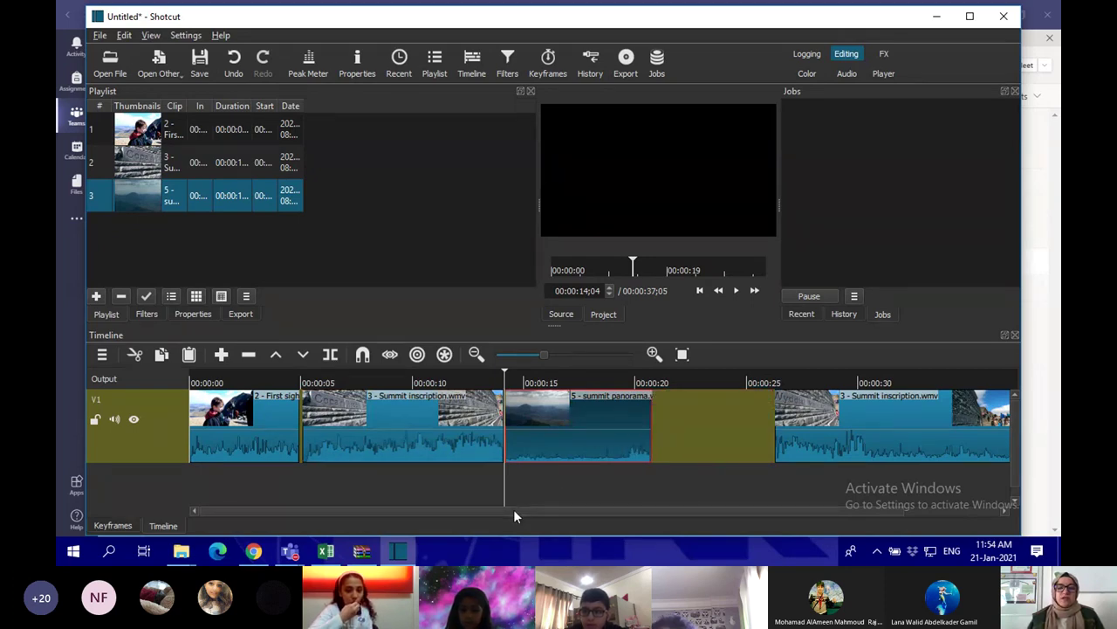
scroll(513, 509, right, 3)
drag(782, 431, 602, 434)
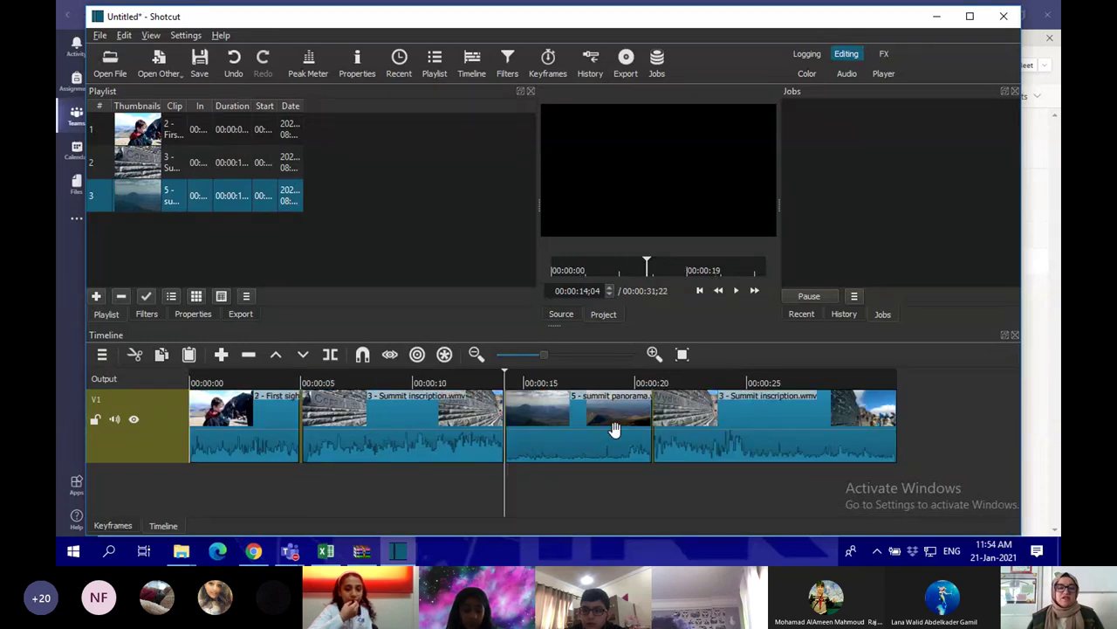
drag(895, 424, 851, 423)
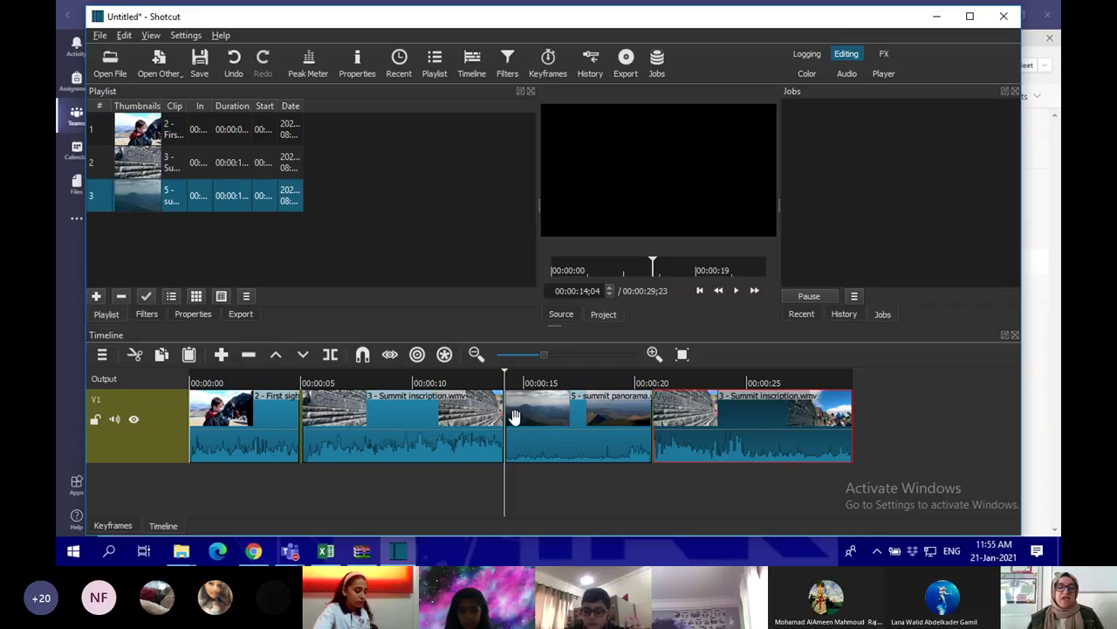
click(258, 425)
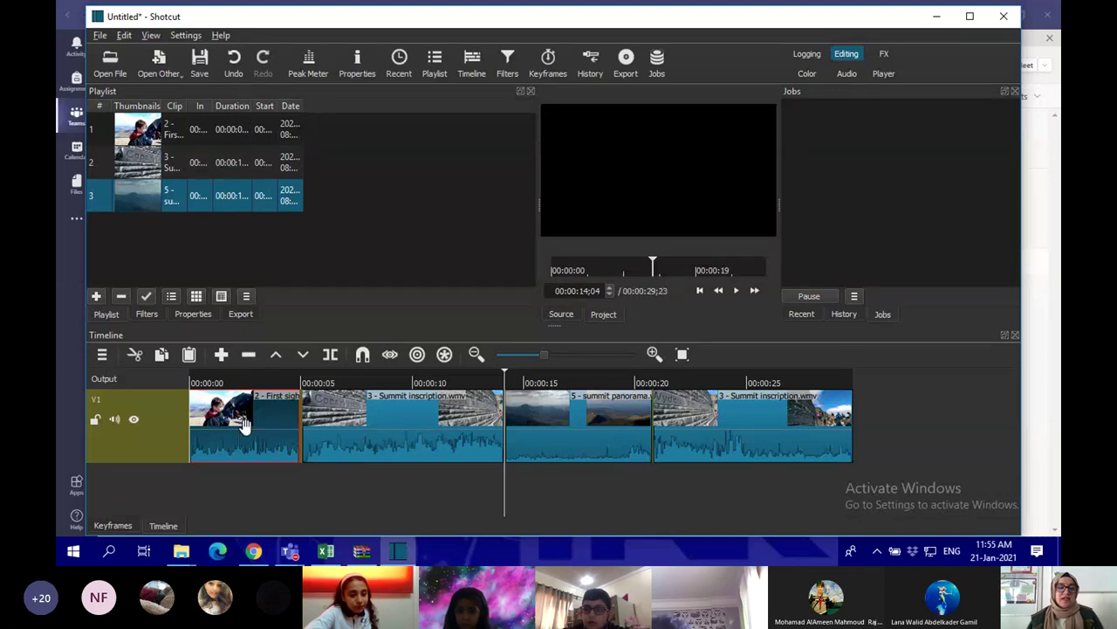
Add a Gain / Volume filter to the First sight clip, lower it to -44.0 dB, and play back to check
click(508, 66)
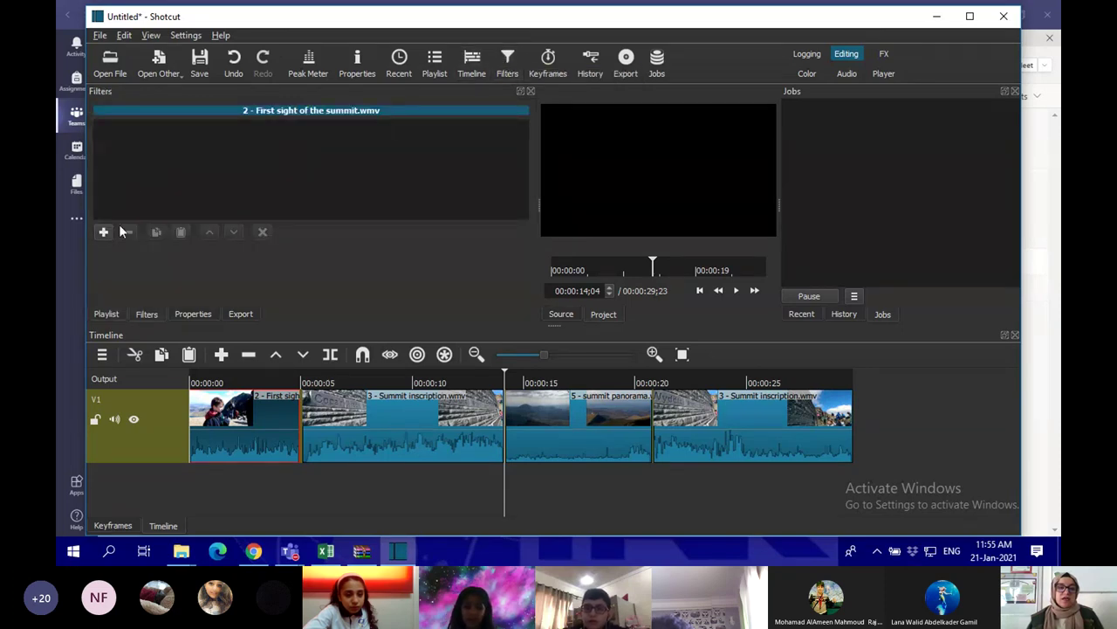
click(103, 233)
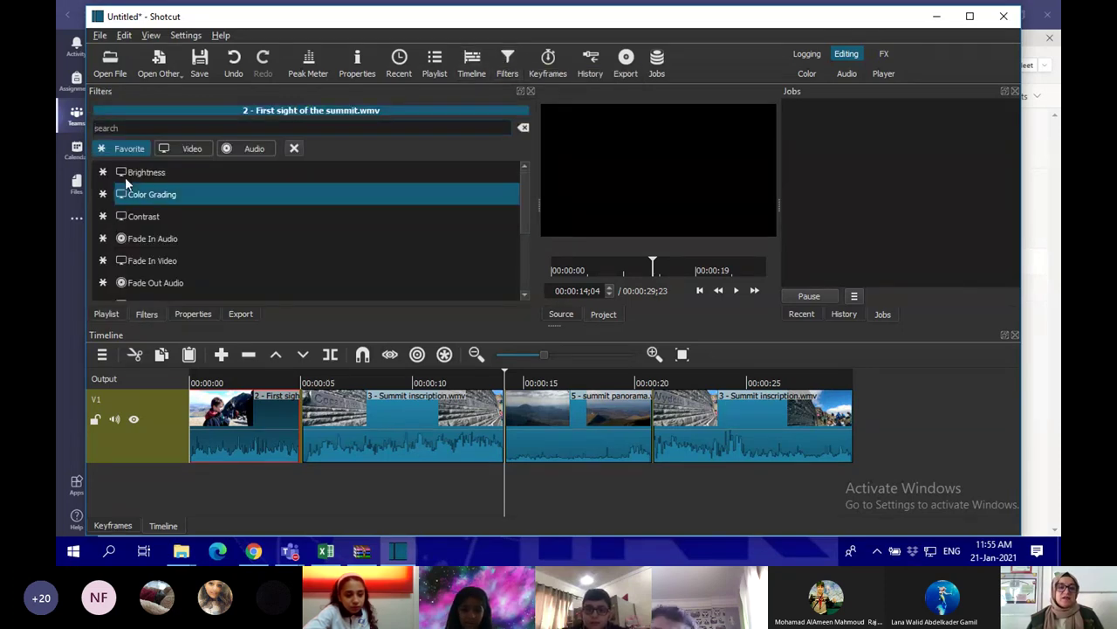
scroll(151, 218, down, 3)
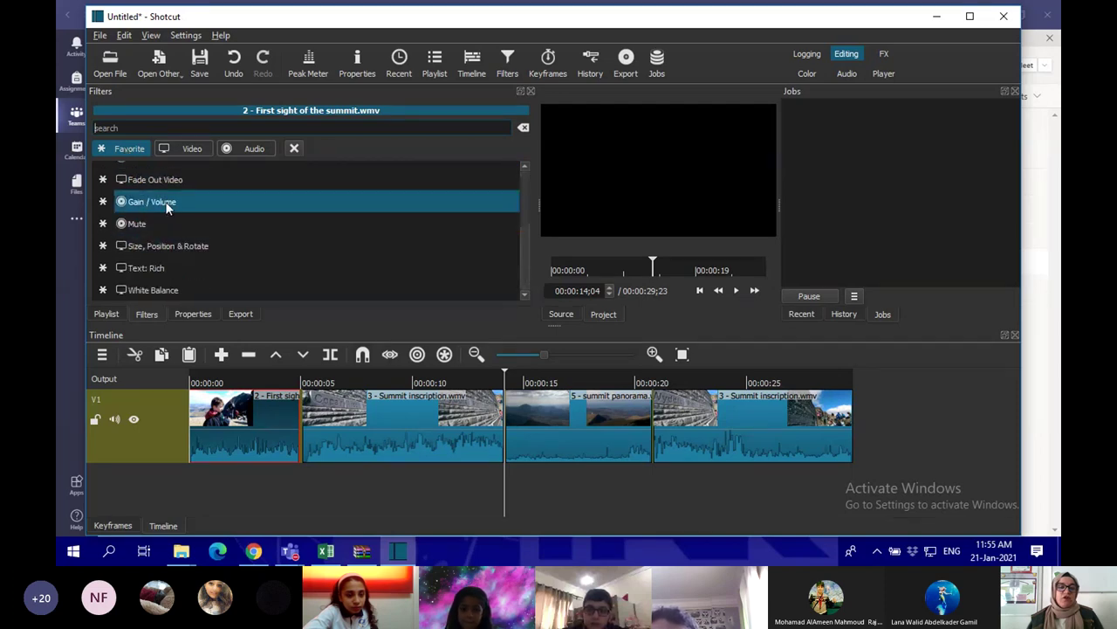
click(157, 202)
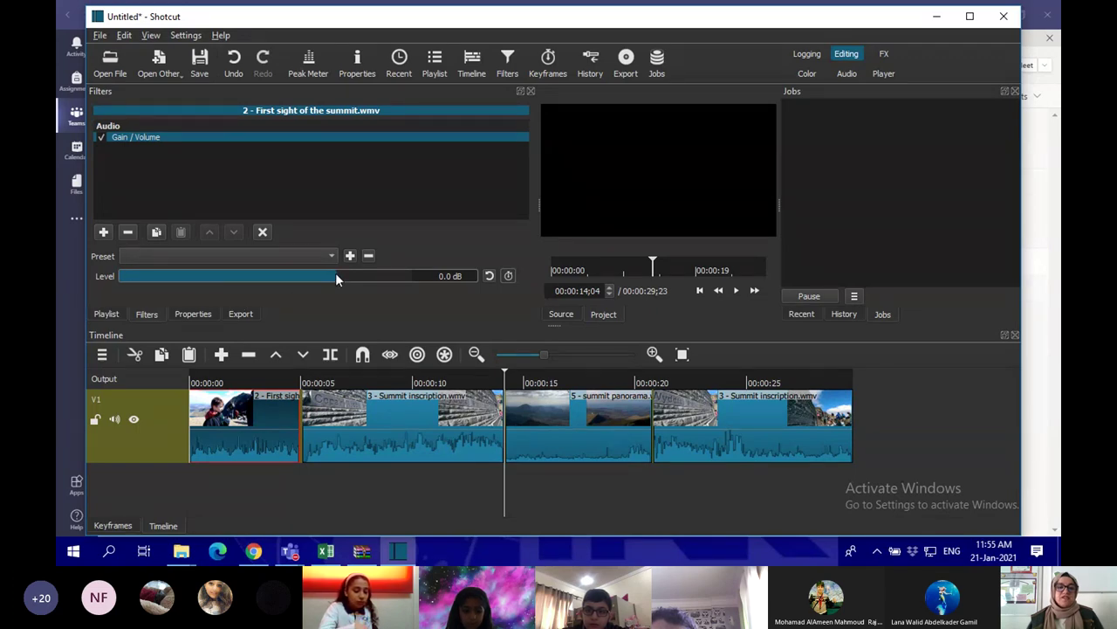
drag(336, 275, 205, 275)
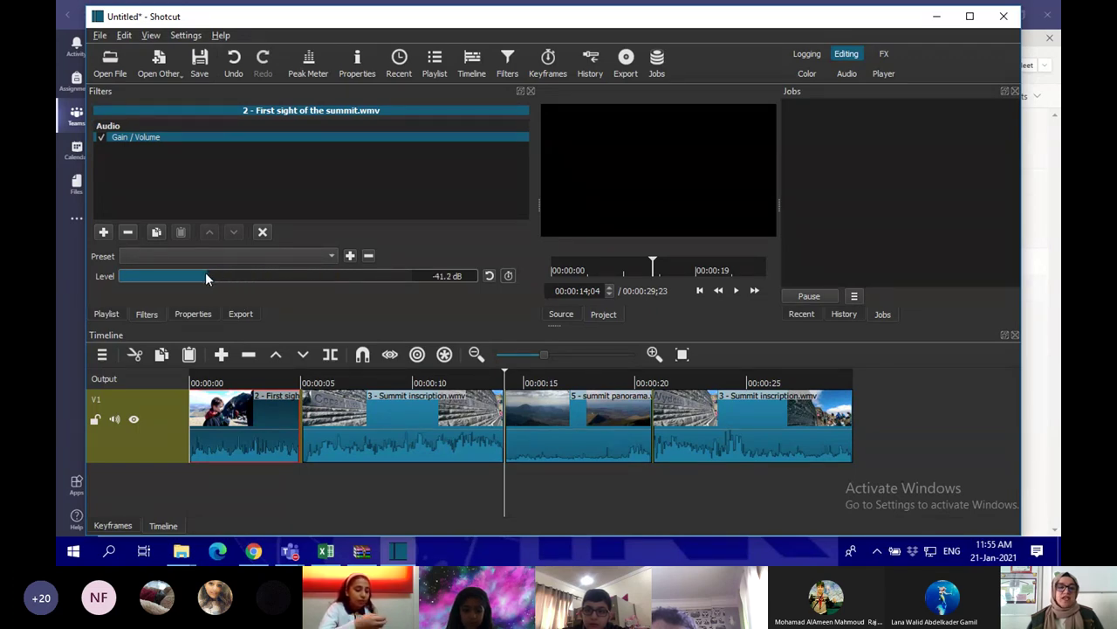
drag(504, 381, 179, 373)
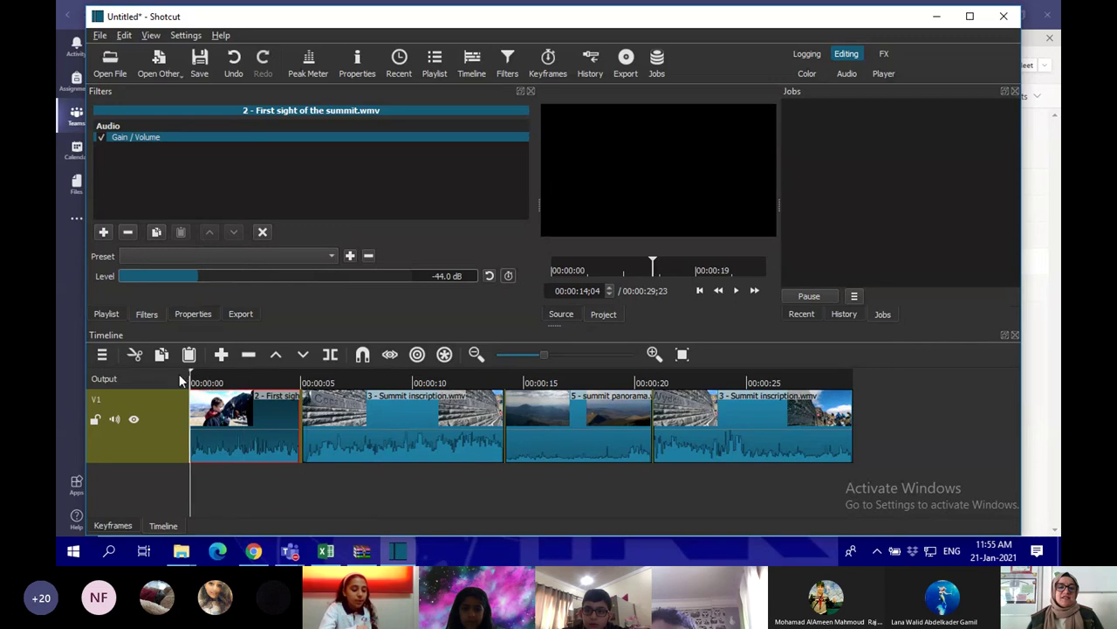
click(736, 290)
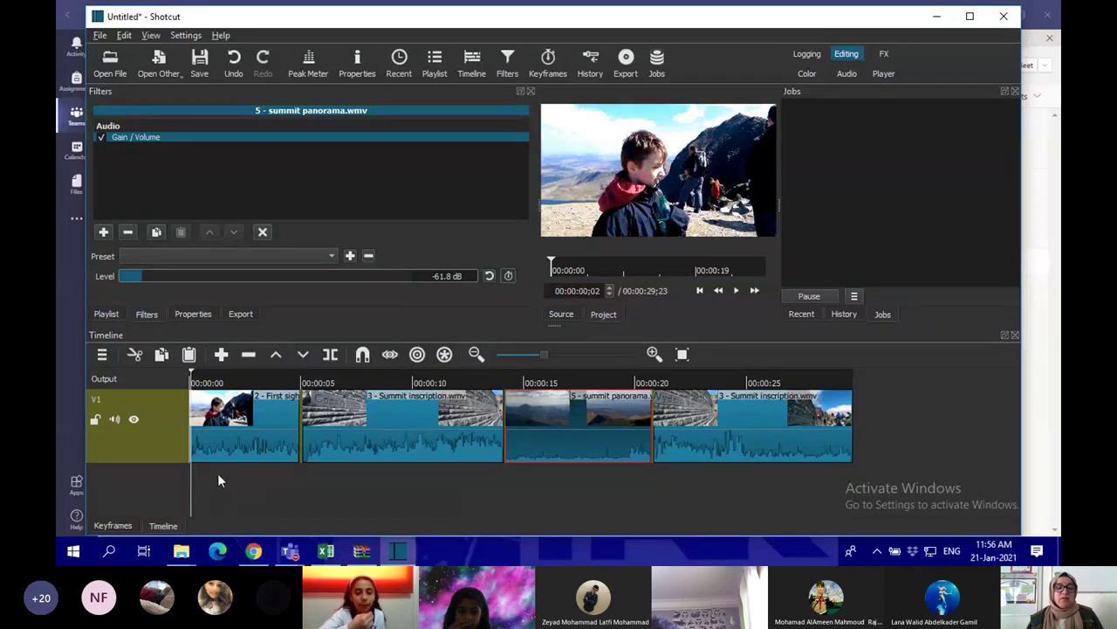
Create audio track A1 with the timeline's Track Operations > Add Audio Track command
right_click(149, 474)
mouse_move(262, 487)
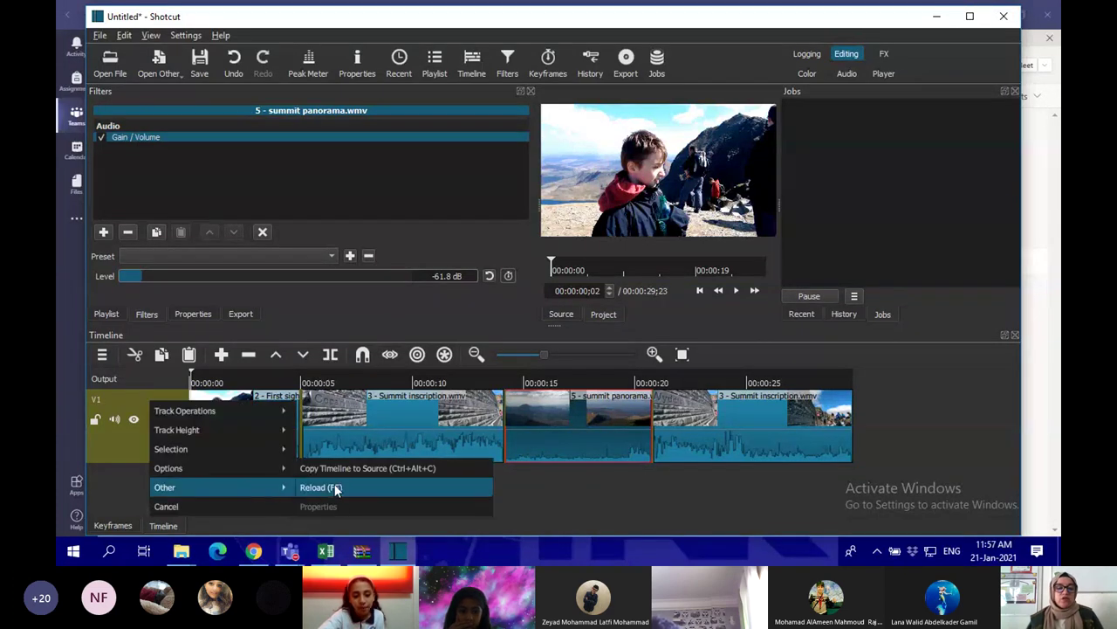
right_click(559, 482)
click(238, 488)
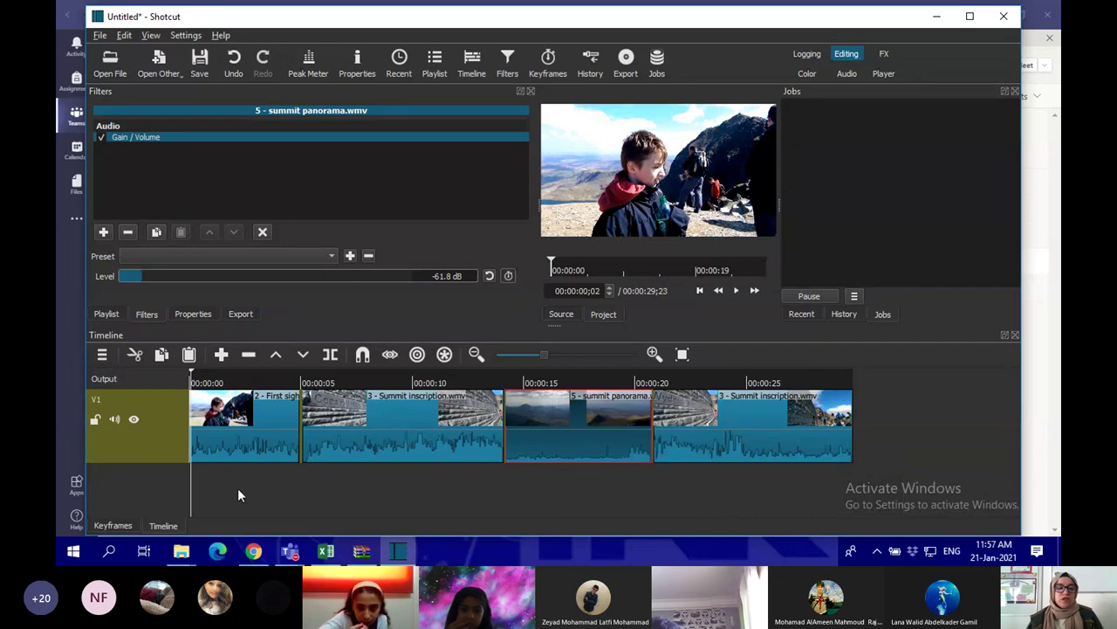
right_click(130, 489)
right_click(559, 485)
click(134, 477)
right_click(134, 483)
right_click(635, 515)
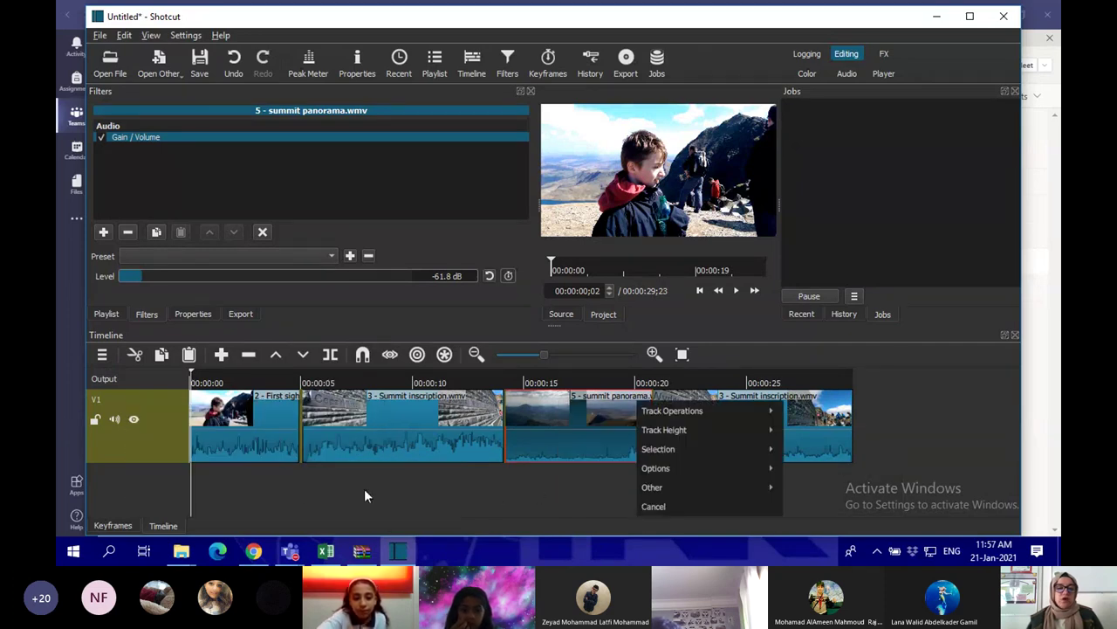
right_click(257, 482)
mouse_move(274, 419)
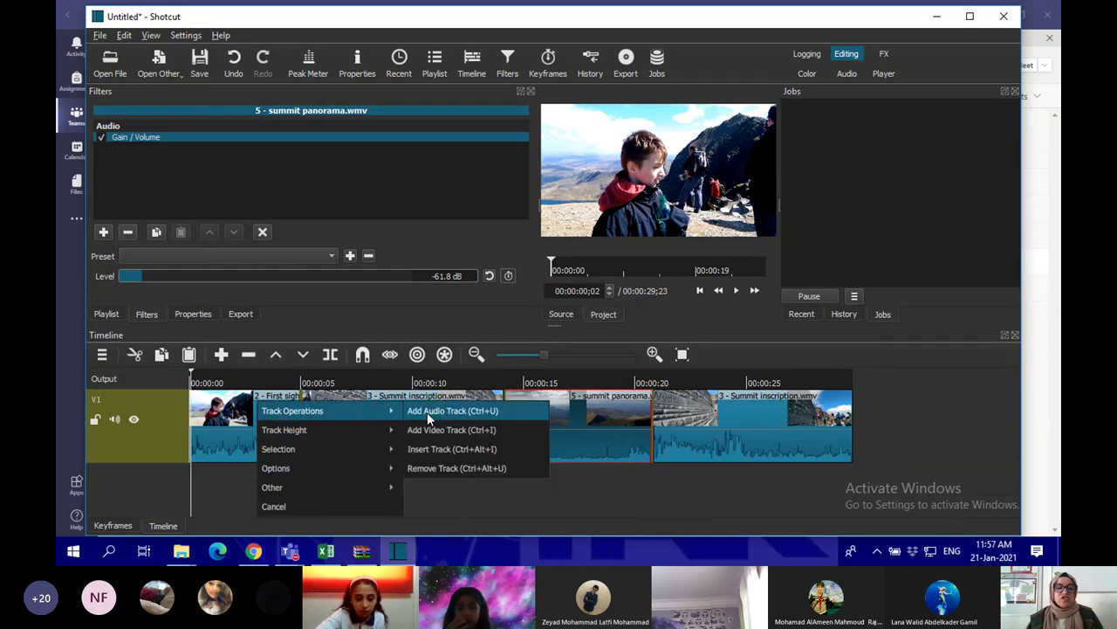
click(480, 414)
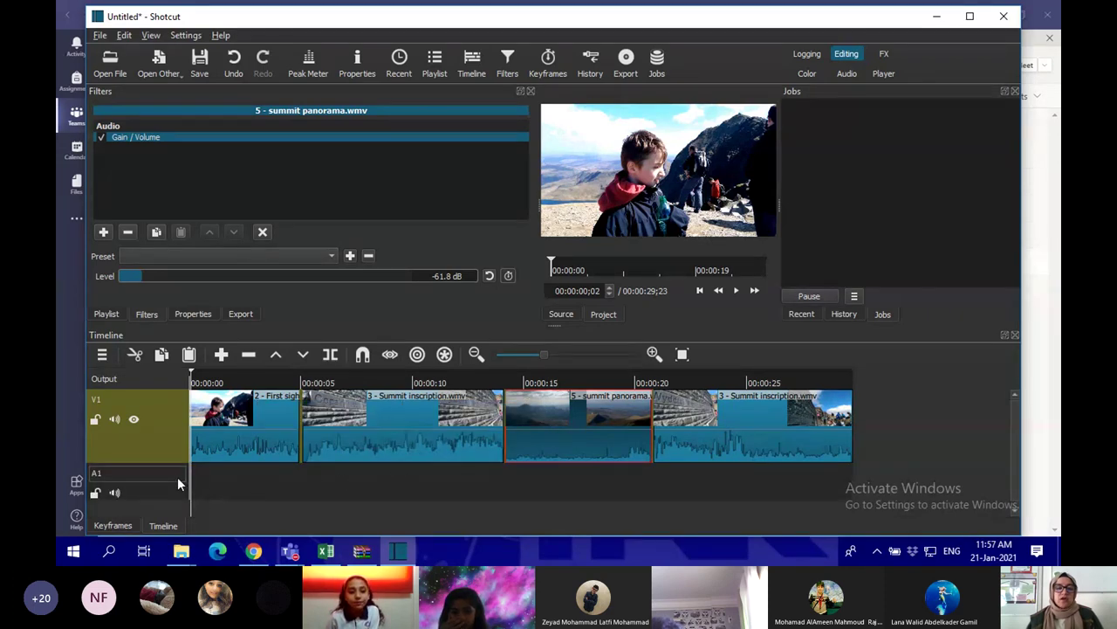
Import 'jolly walking synths and strings.mp3' and place it from the Playlist onto track A1
click(110, 61)
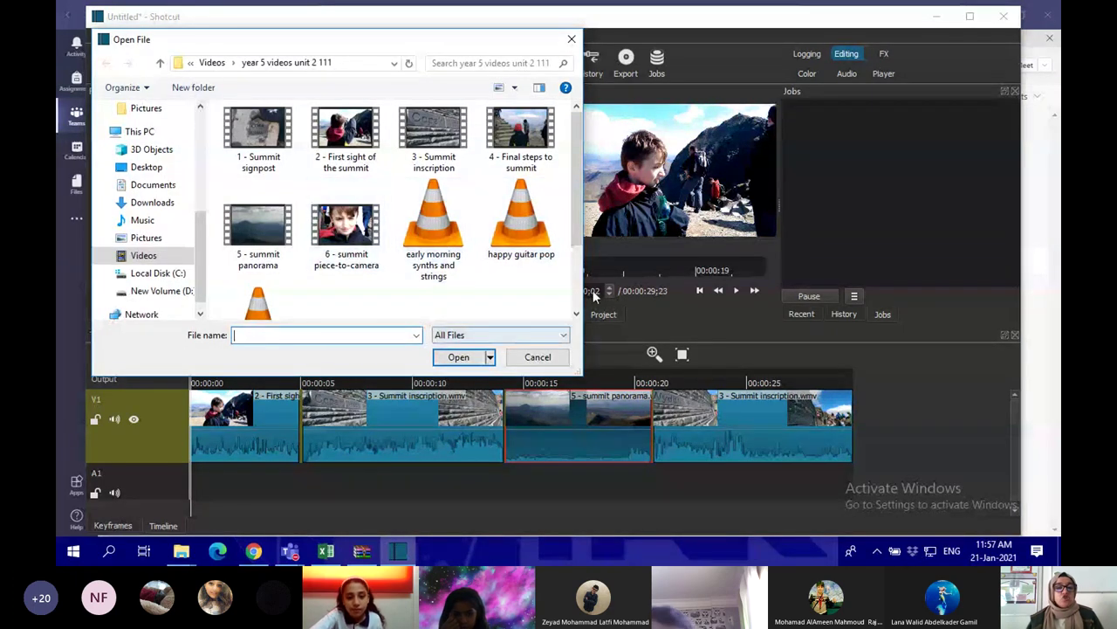
drag(572, 223, 575, 270)
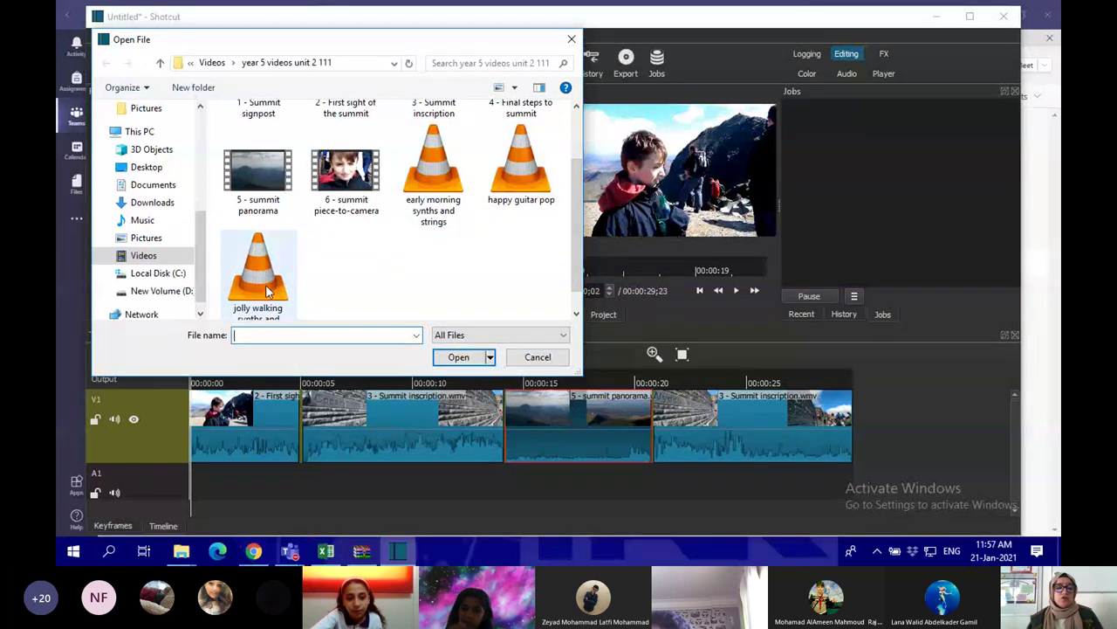
click(265, 280)
click(458, 357)
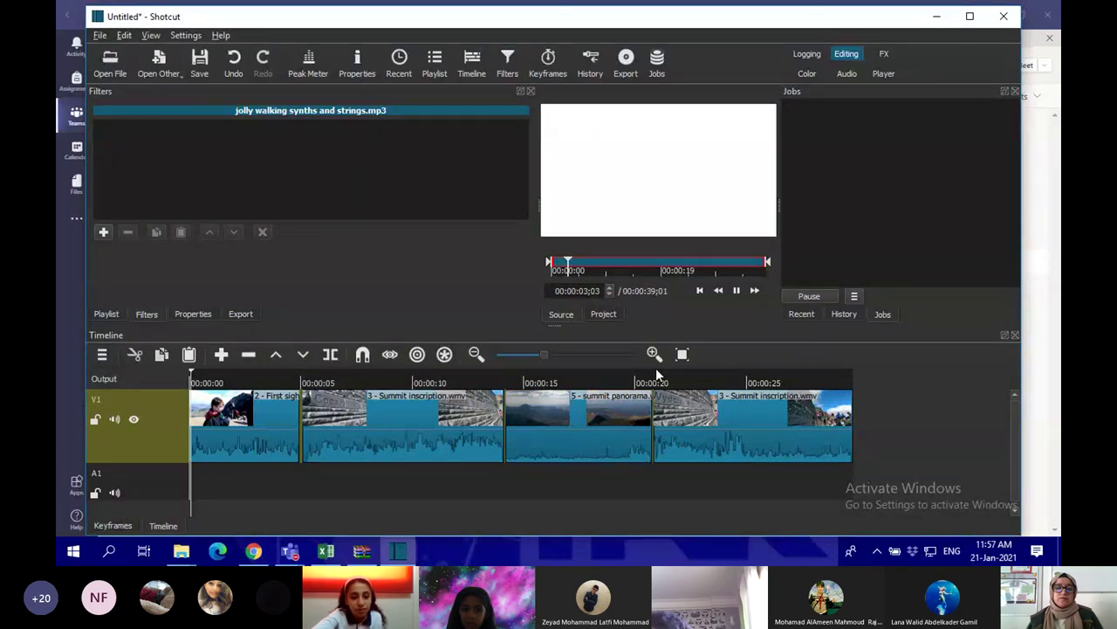
click(103, 234)
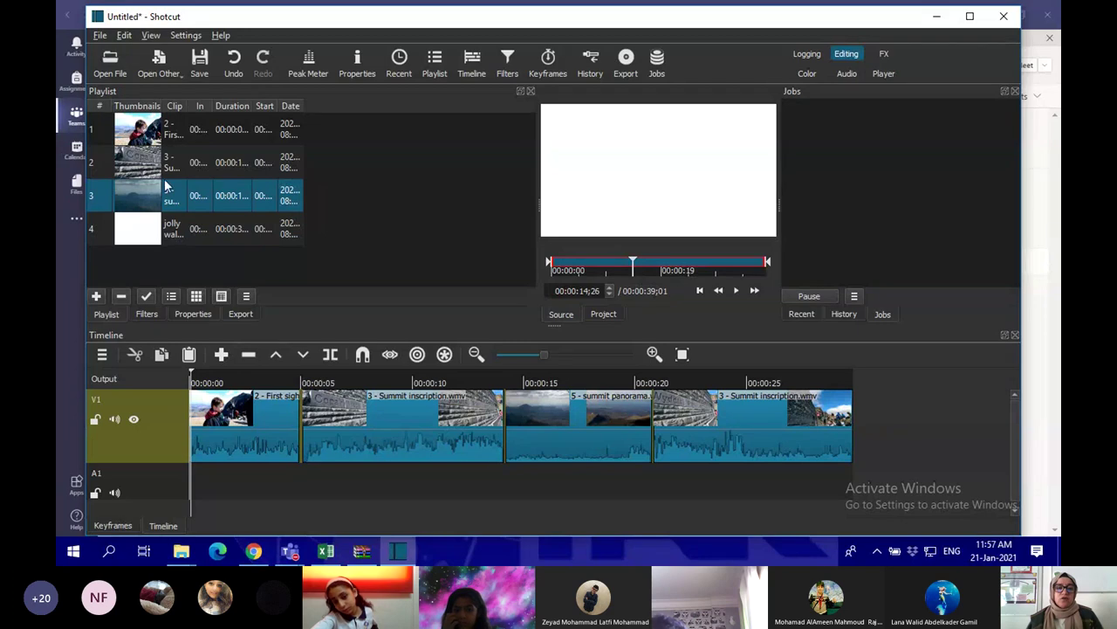
drag(140, 224, 208, 487)
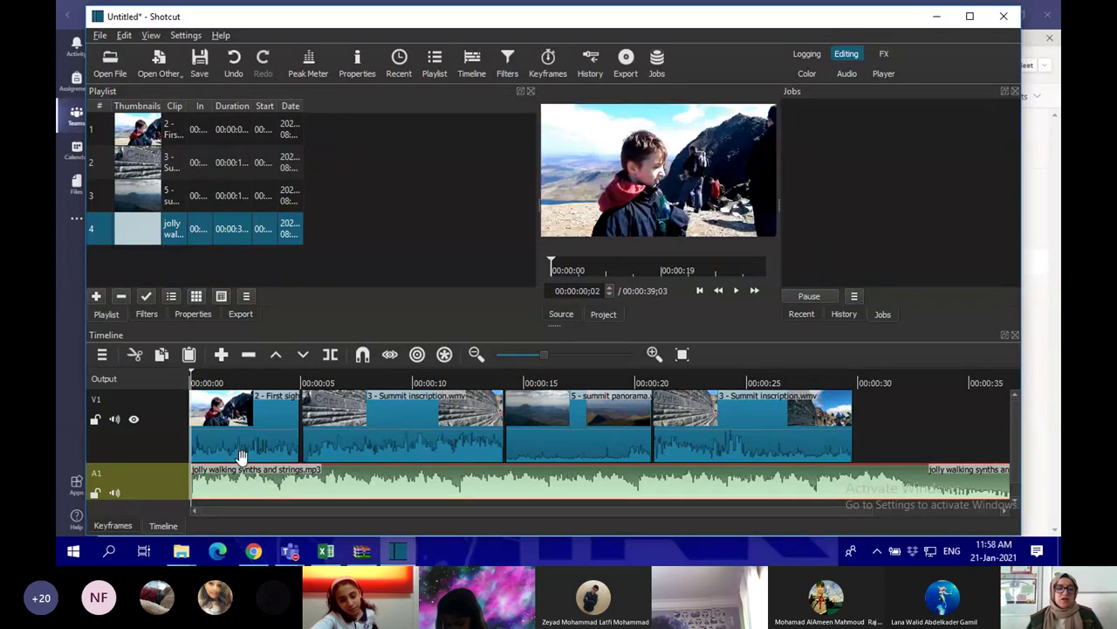
Overlap the Summit inscription clip onto the First sight clip to form a Dissolve crossfade and show its properties
drag(390, 511, 608, 509)
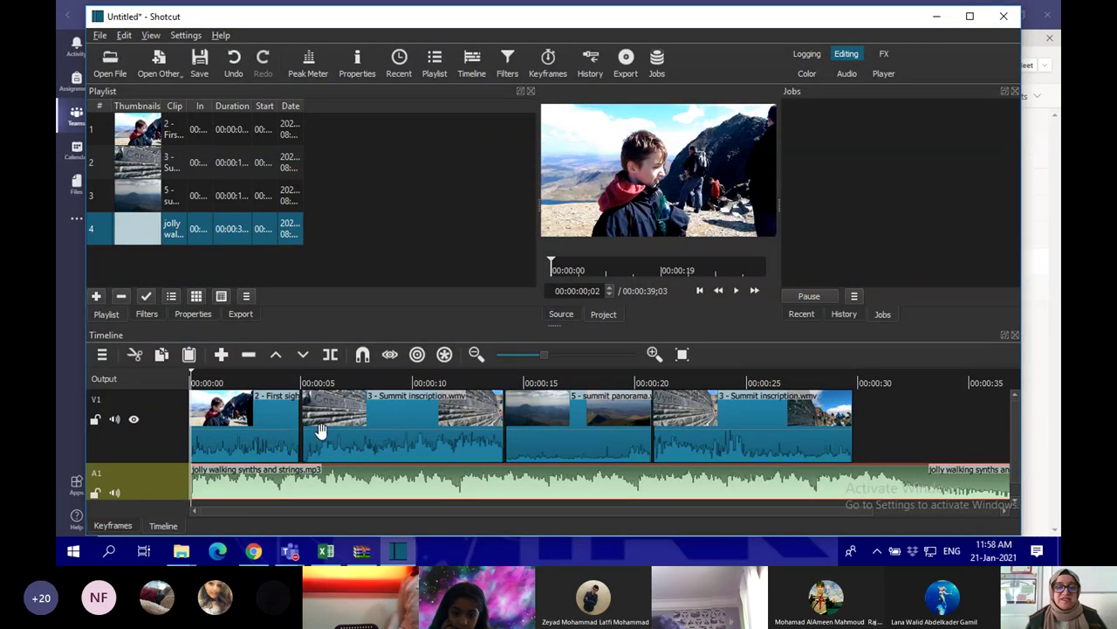
drag(384, 433, 352, 429)
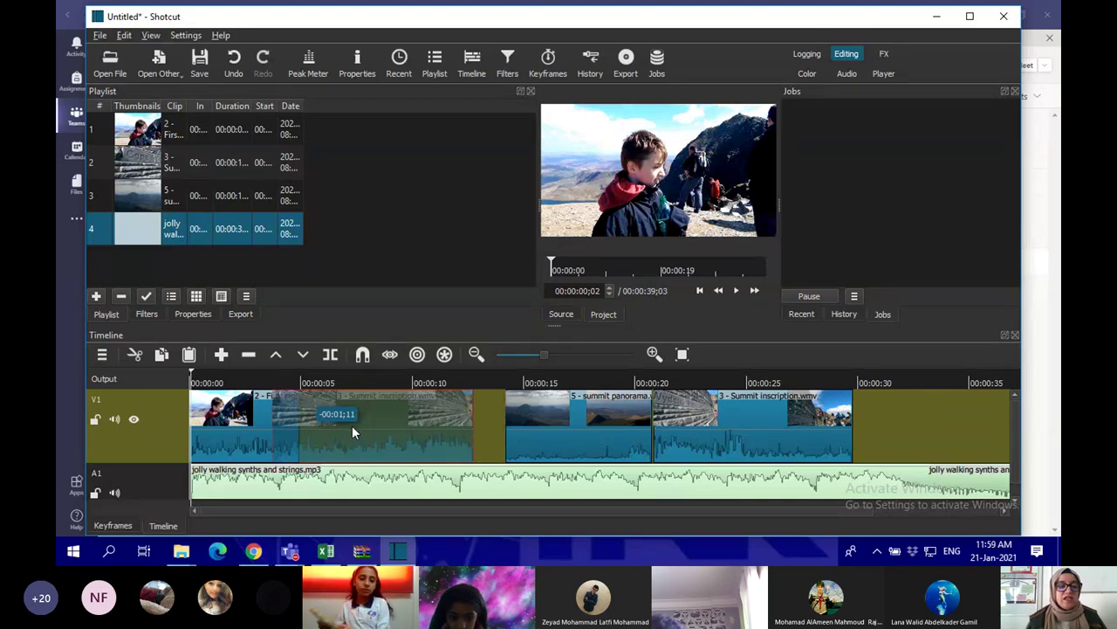
drag(352, 425, 352, 425)
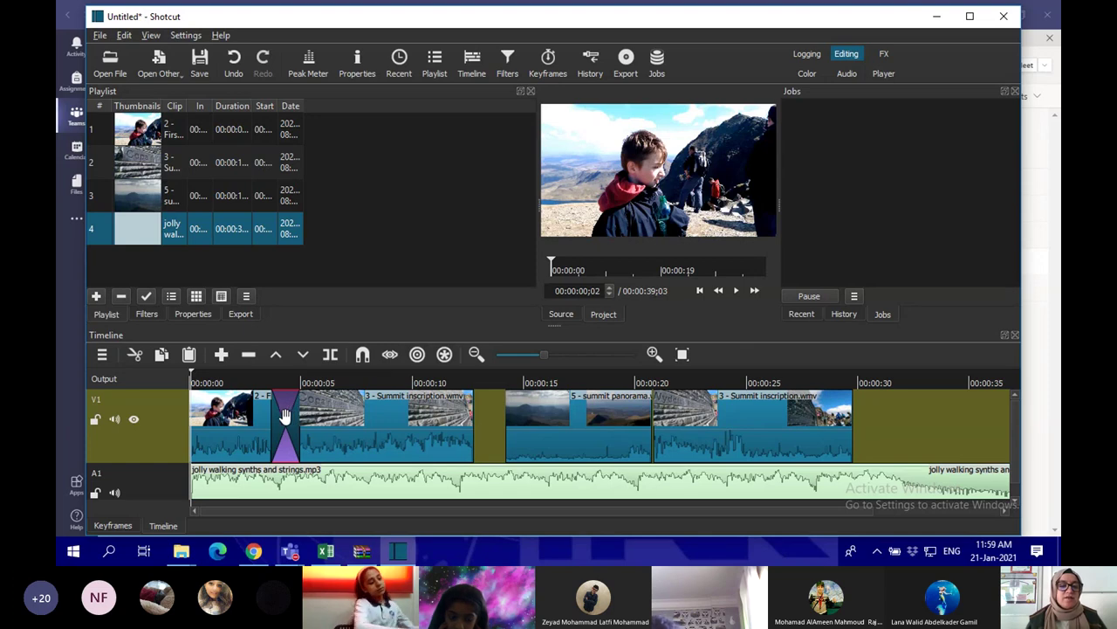
key(Down)
click(274, 420)
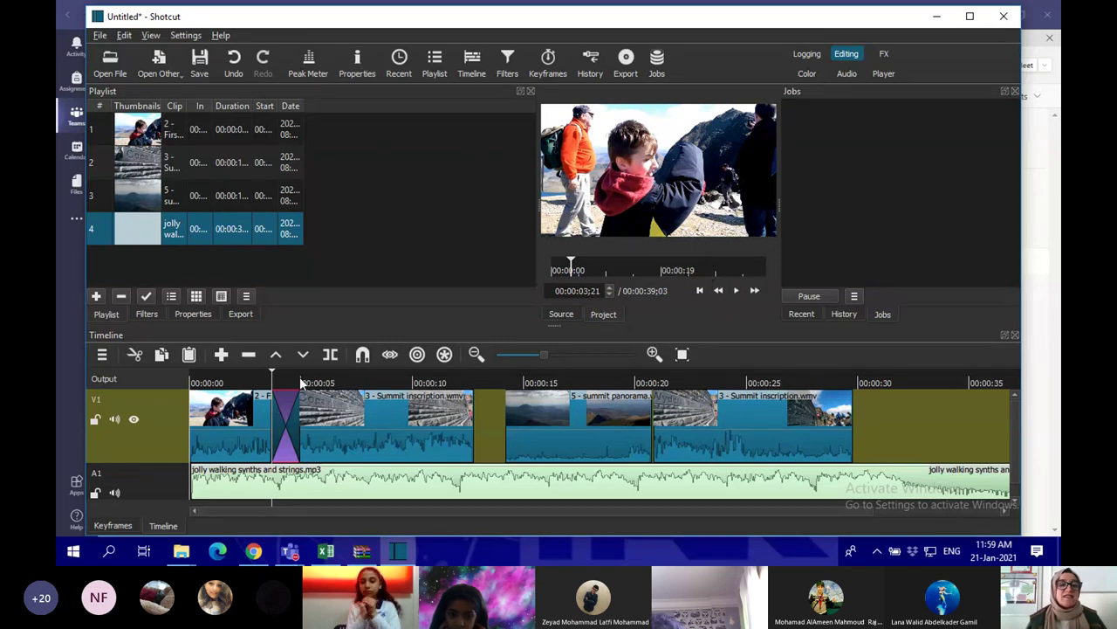
click(355, 67)
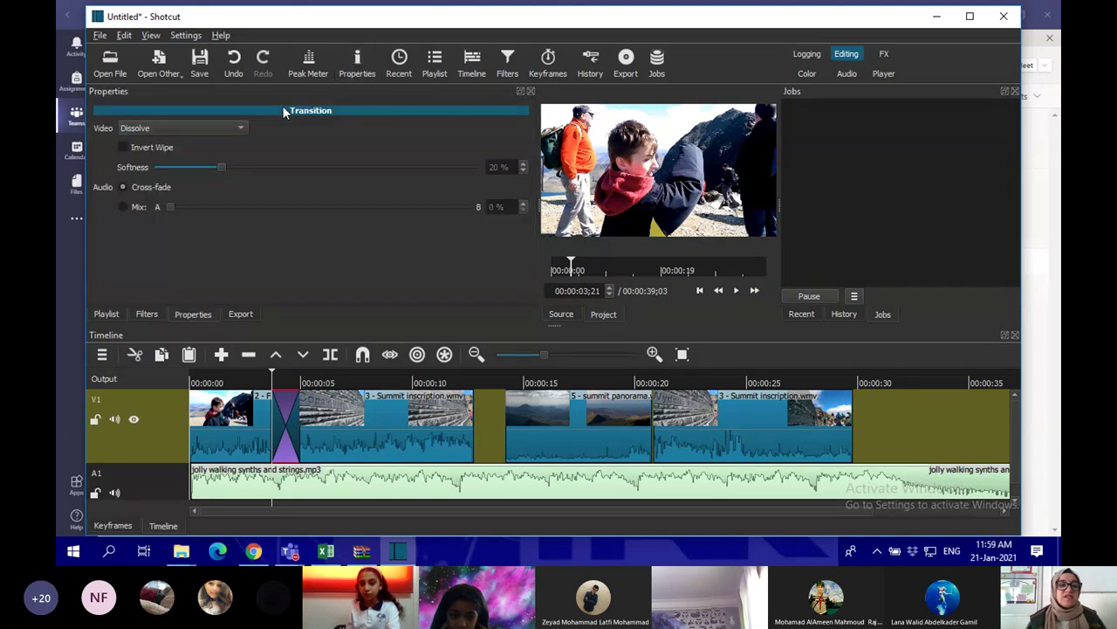
Set the transition's video style to Clock Top and select the music clip on A1
click(132, 129)
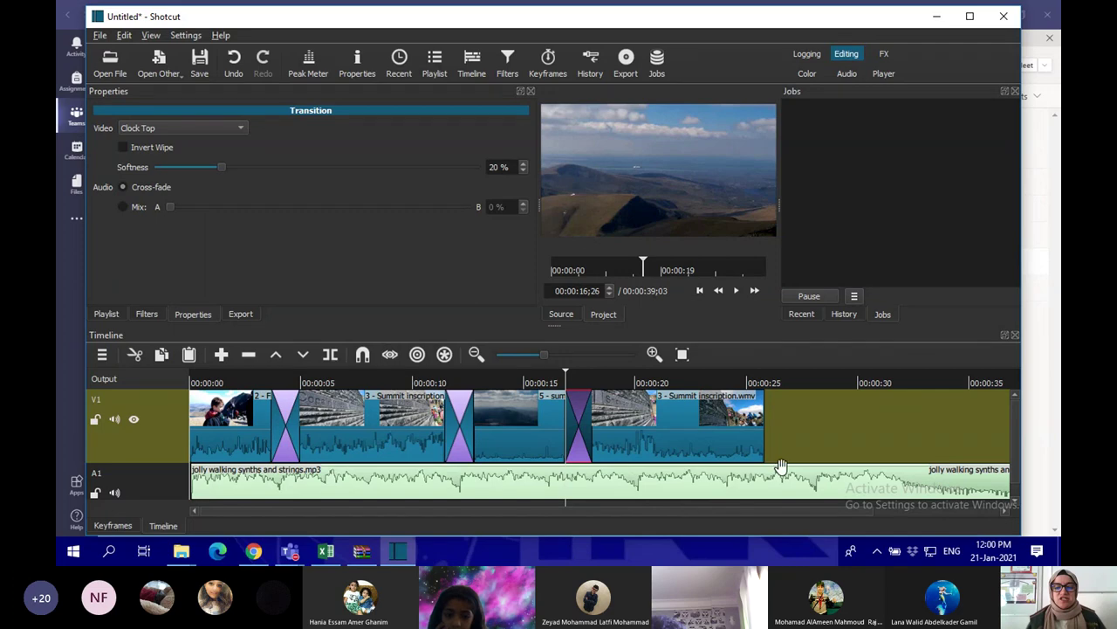
click(747, 483)
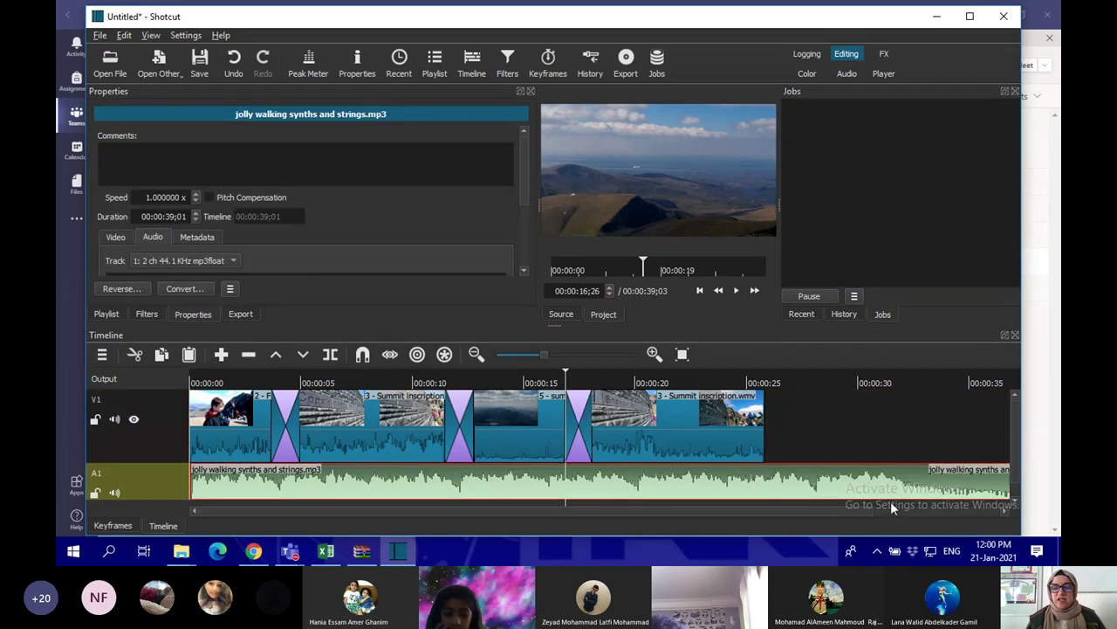
drag(739, 509, 874, 518)
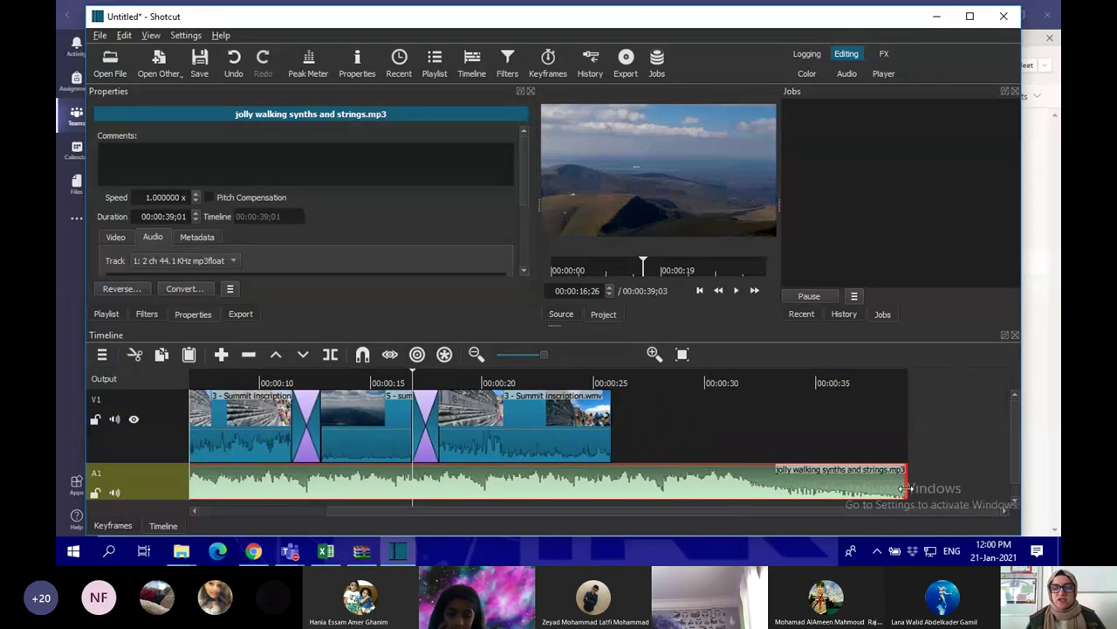
Trim the music's end to line up with V1, making the project 00:00:25;24
key(End)
drag(907, 480, 759, 479)
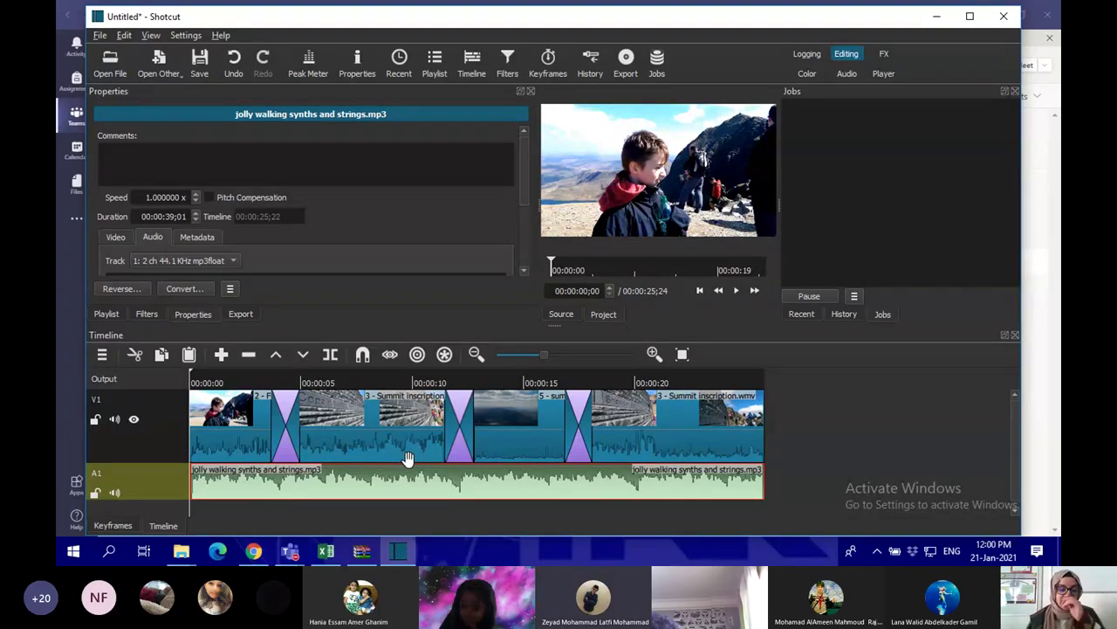
Add a Glitch video filter (50% frequency, 50% block height) to the first Summit inscription clip
click(652, 432)
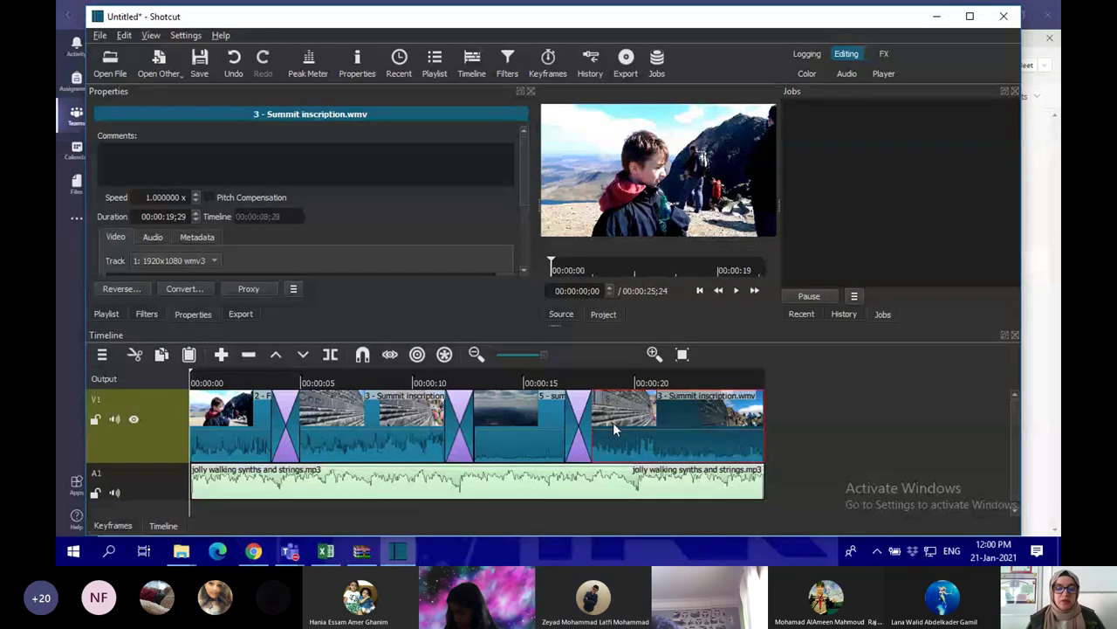
click(508, 433)
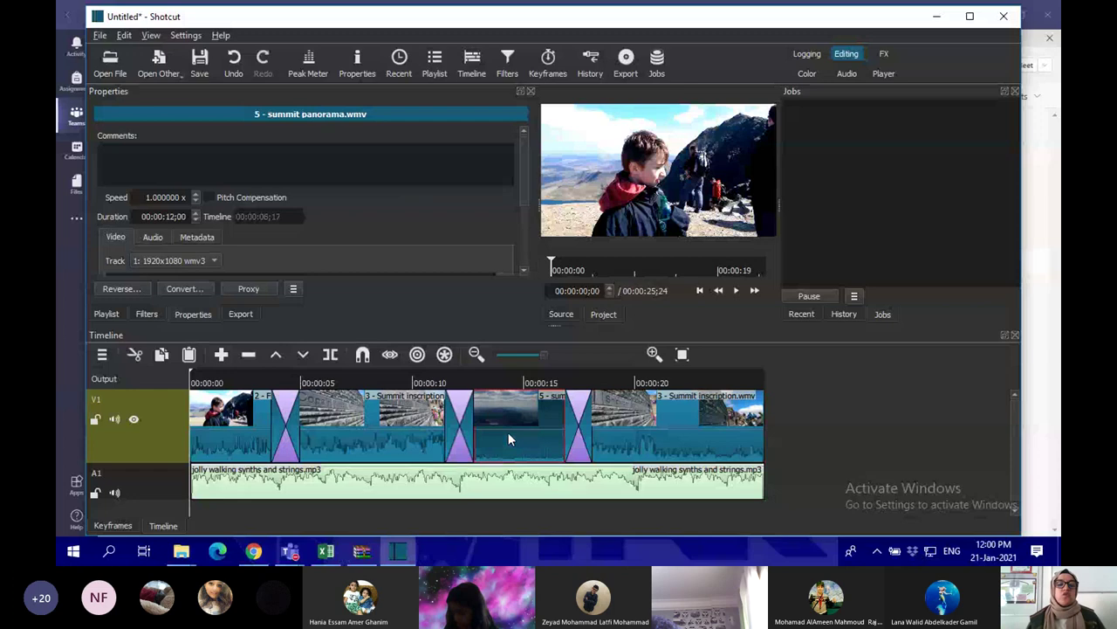
click(344, 433)
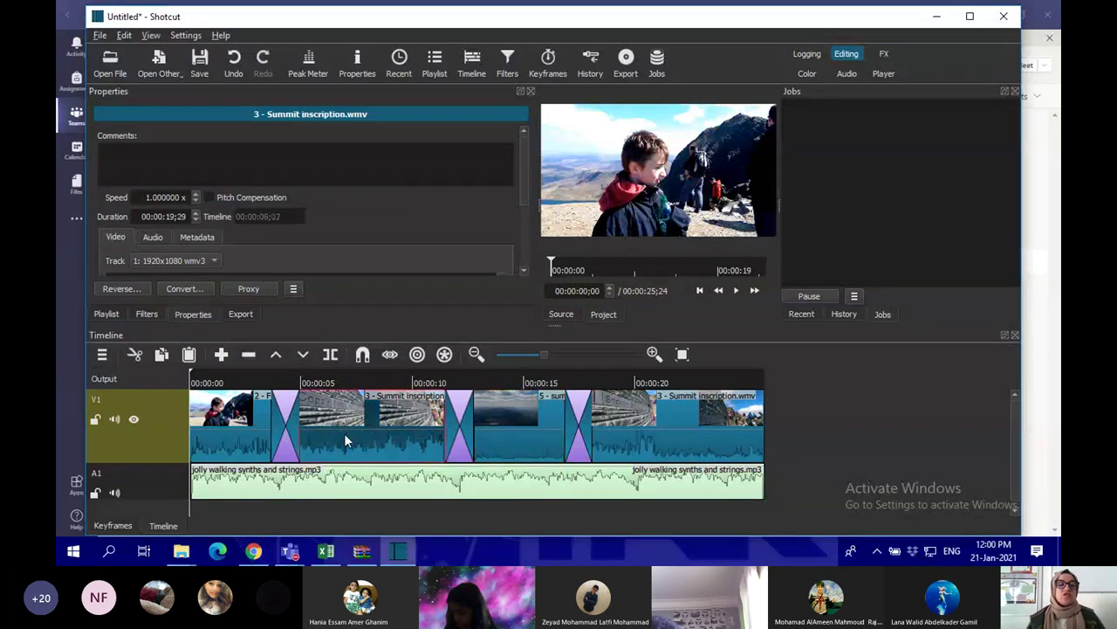
click(508, 63)
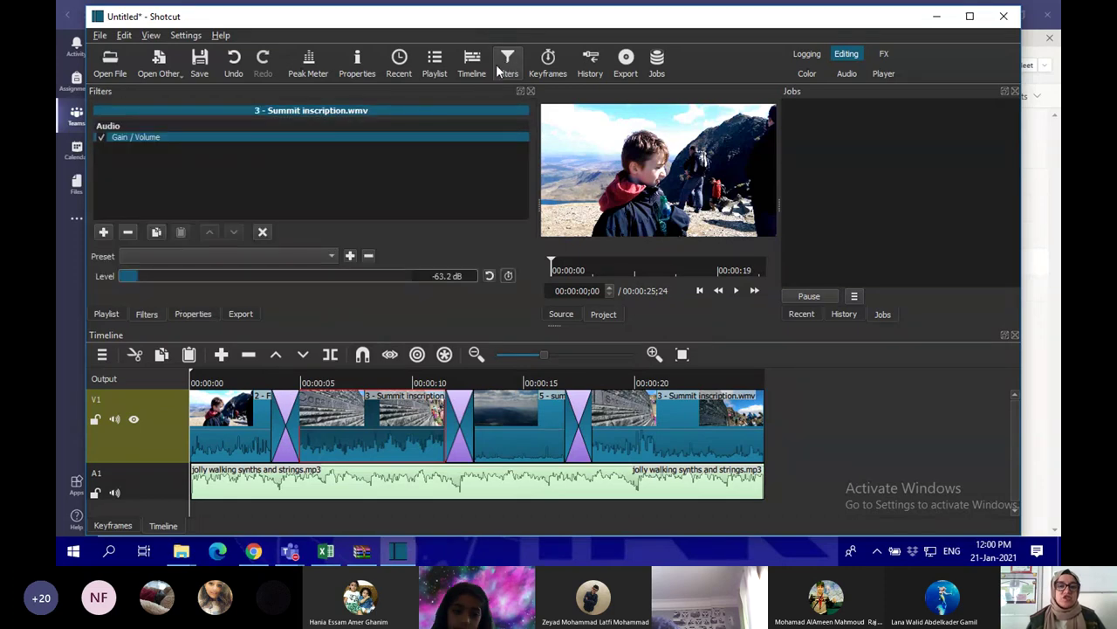
click(104, 232)
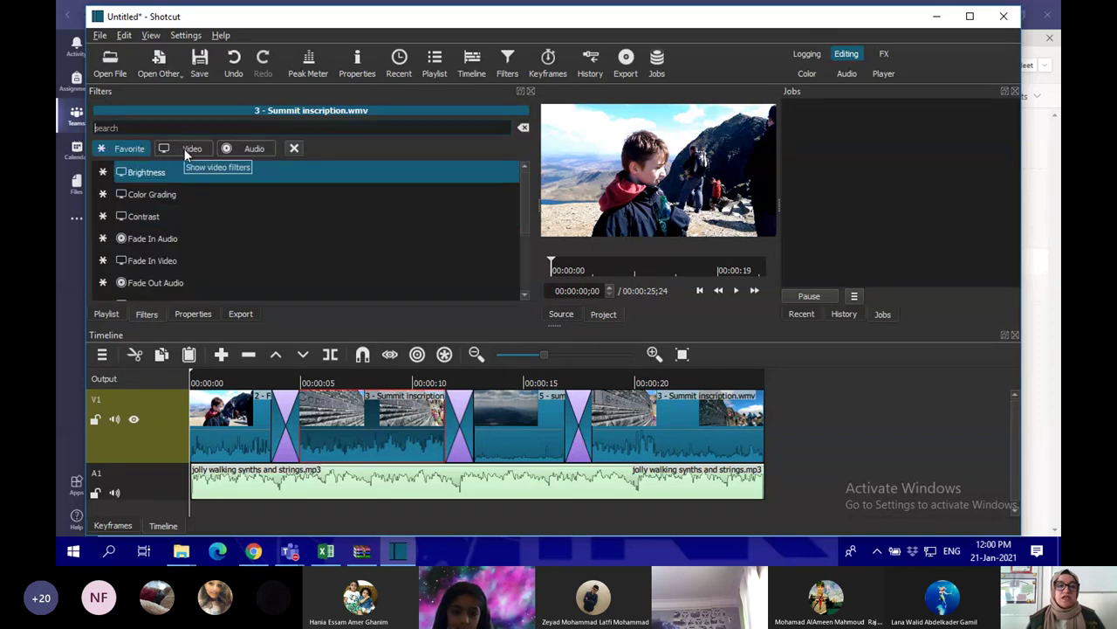
click(185, 150)
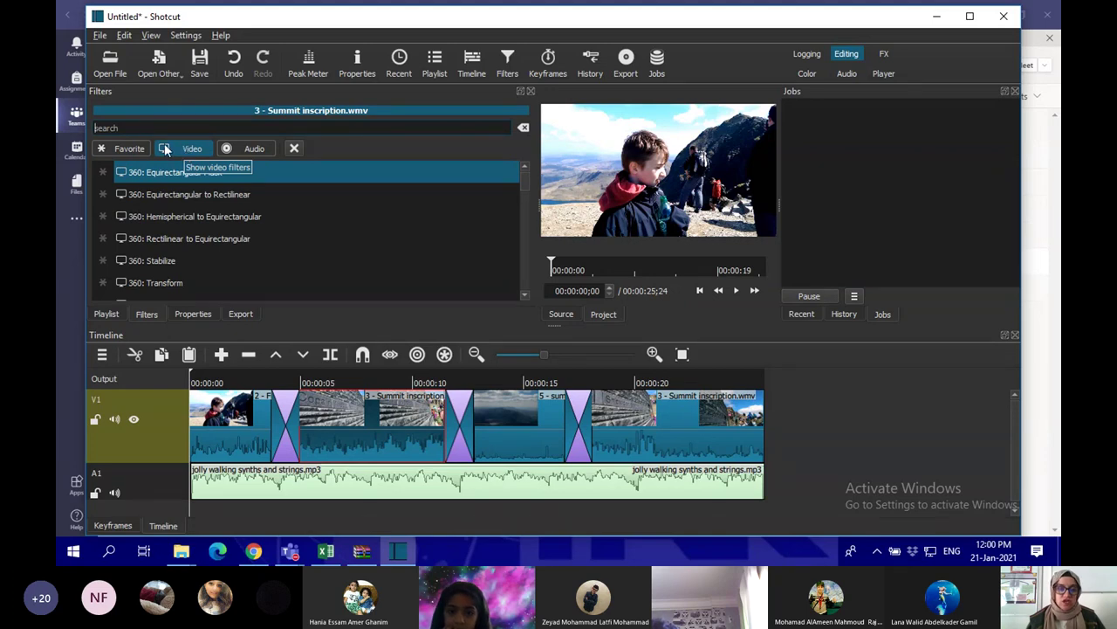
scroll(157, 236, down, 2)
scroll(157, 237, down, 2)
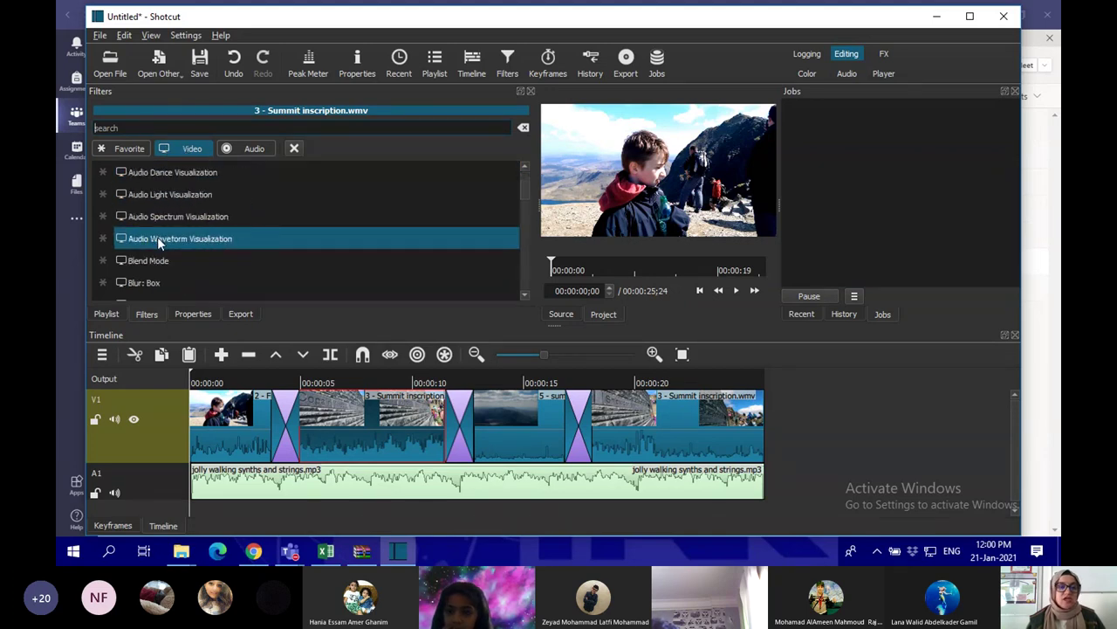
scroll(158, 242, down, 8)
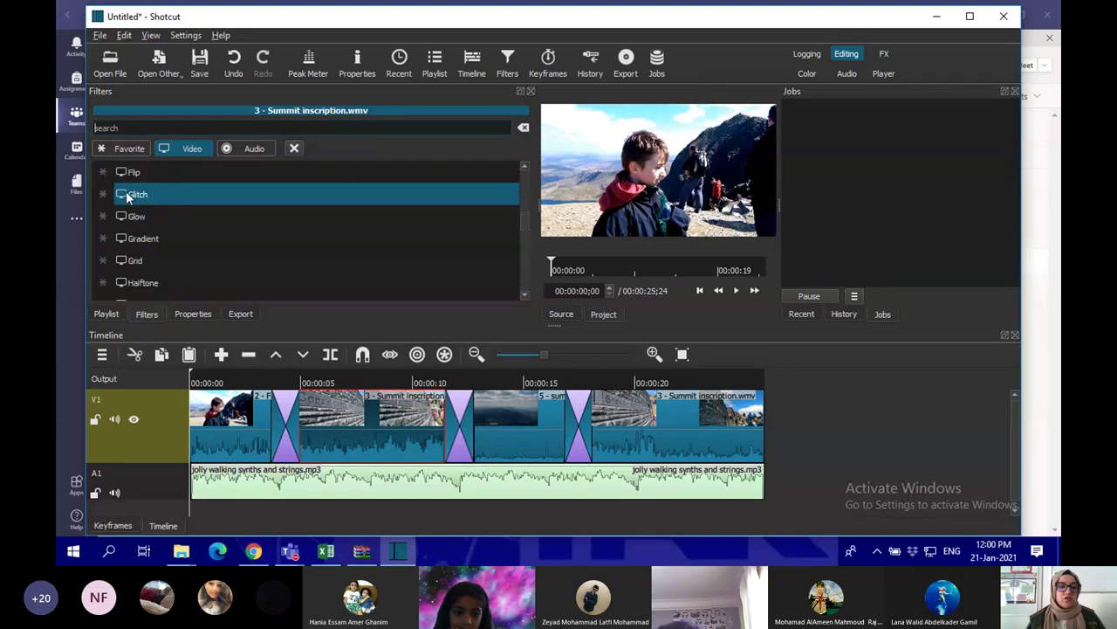
click(140, 195)
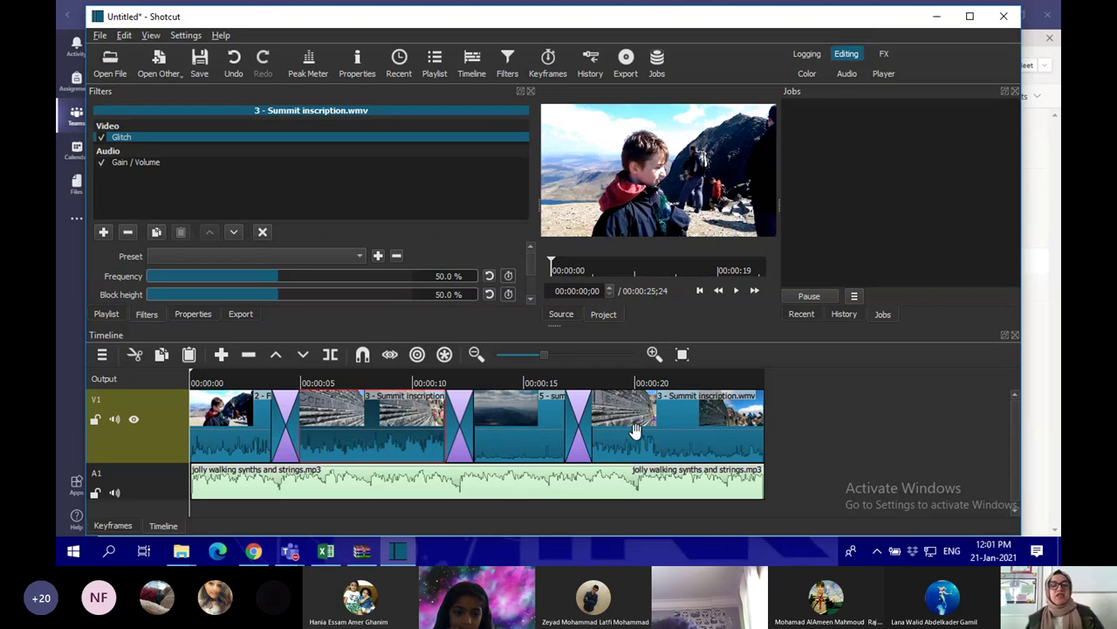
click(533, 422)
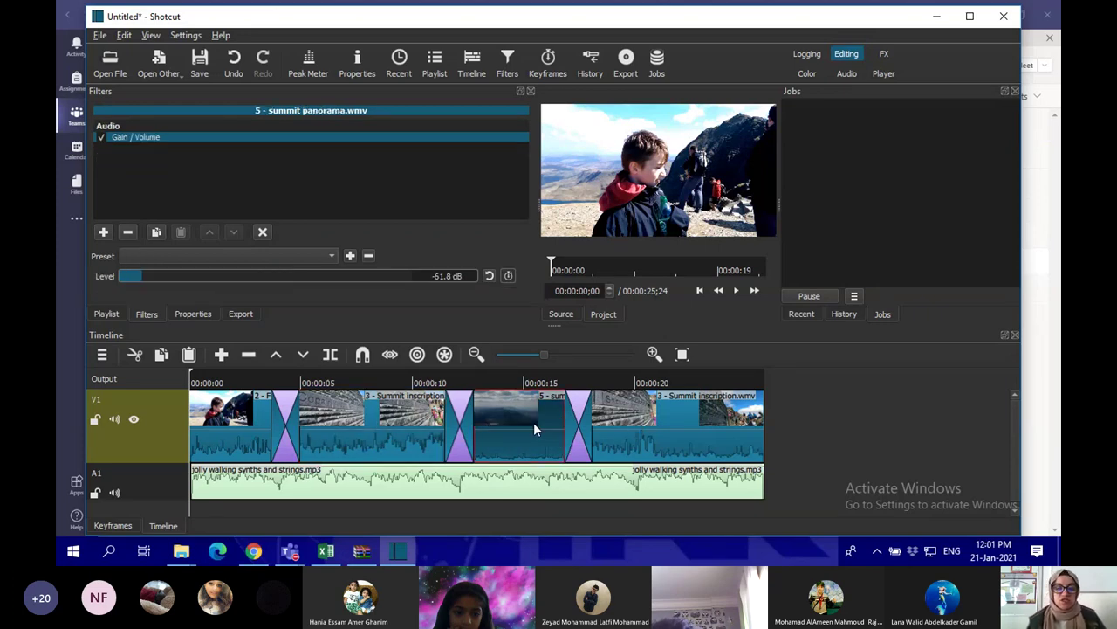
Add the Flip video filter to the summit panorama clip alongside its Gain / Volume filter
click(103, 231)
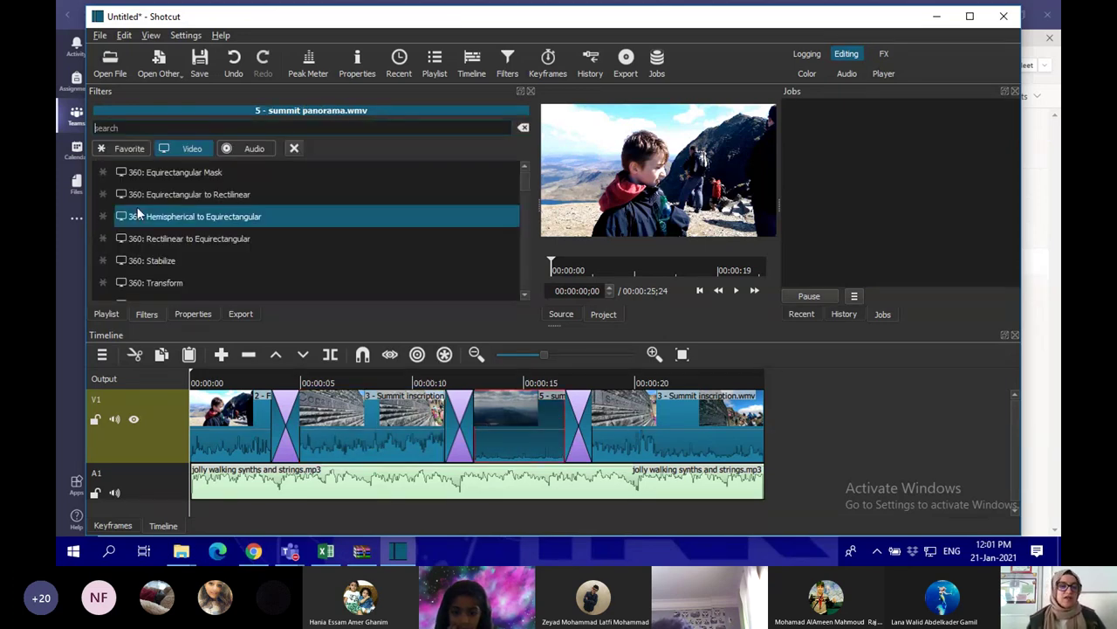
scroll(198, 253, down, 2)
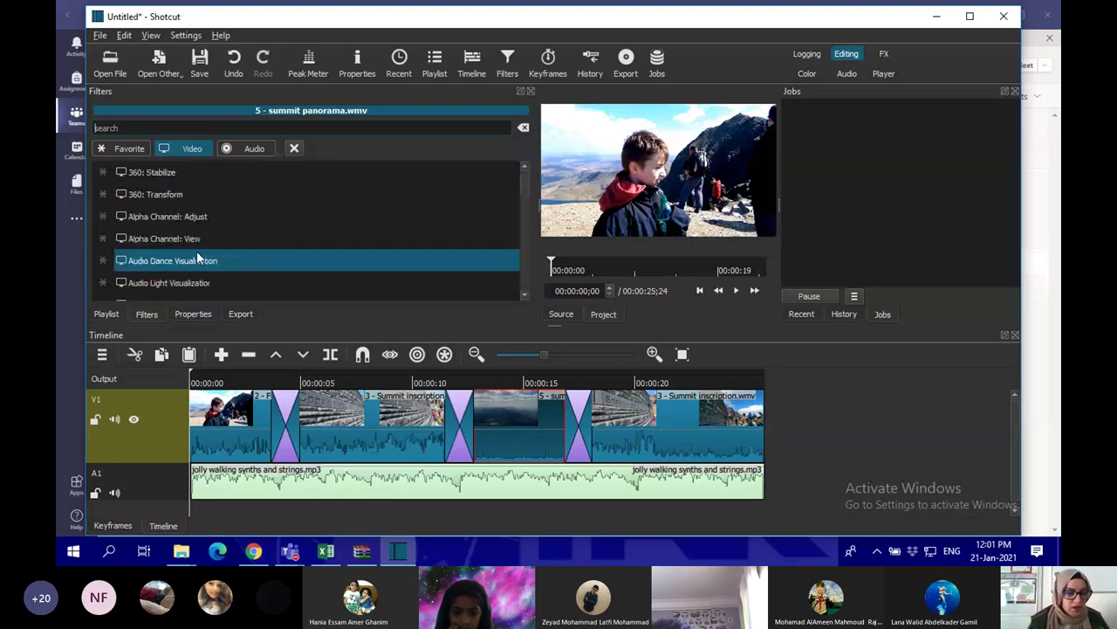
scroll(253, 276, down, 3)
scroll(253, 278, up, 1)
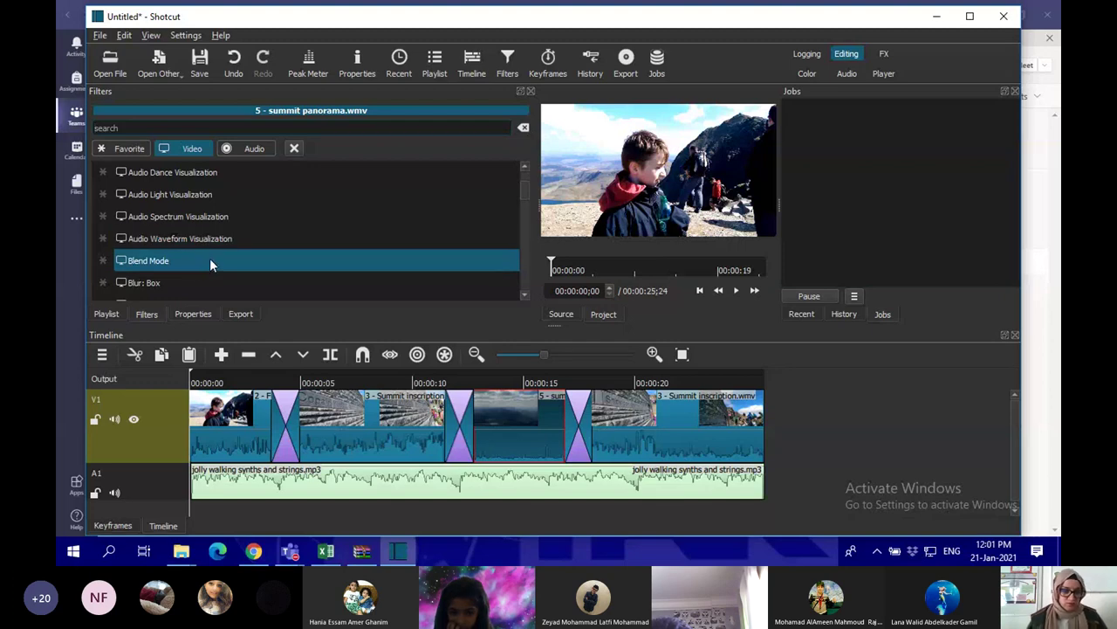
scroll(215, 262, down, 2)
scroll(214, 260, down, 1)
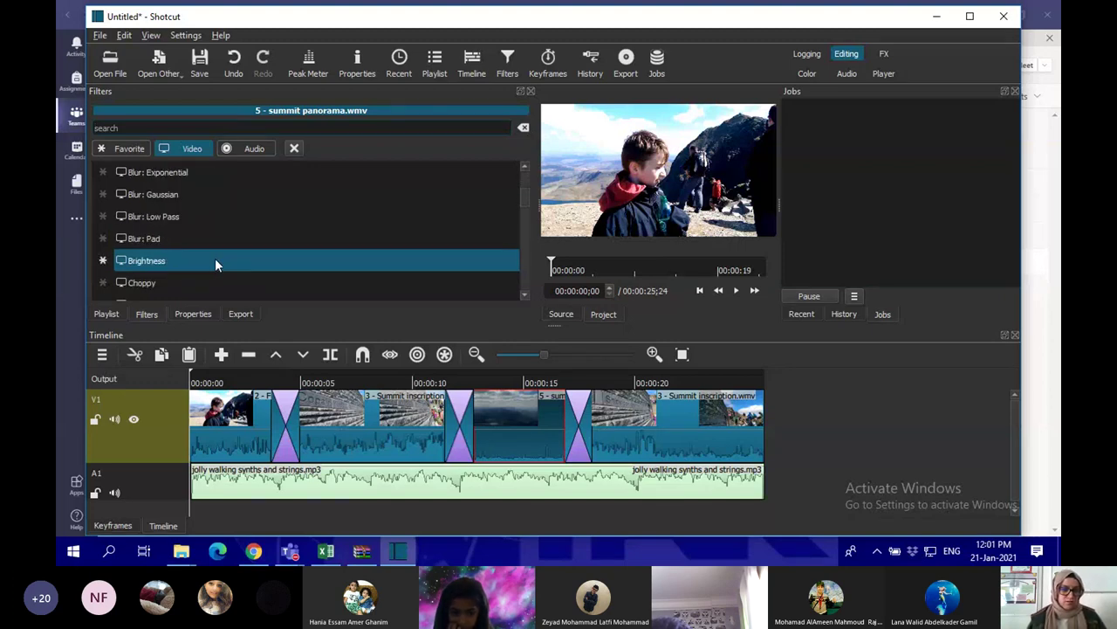
scroll(169, 253, down, 5)
click(171, 260)
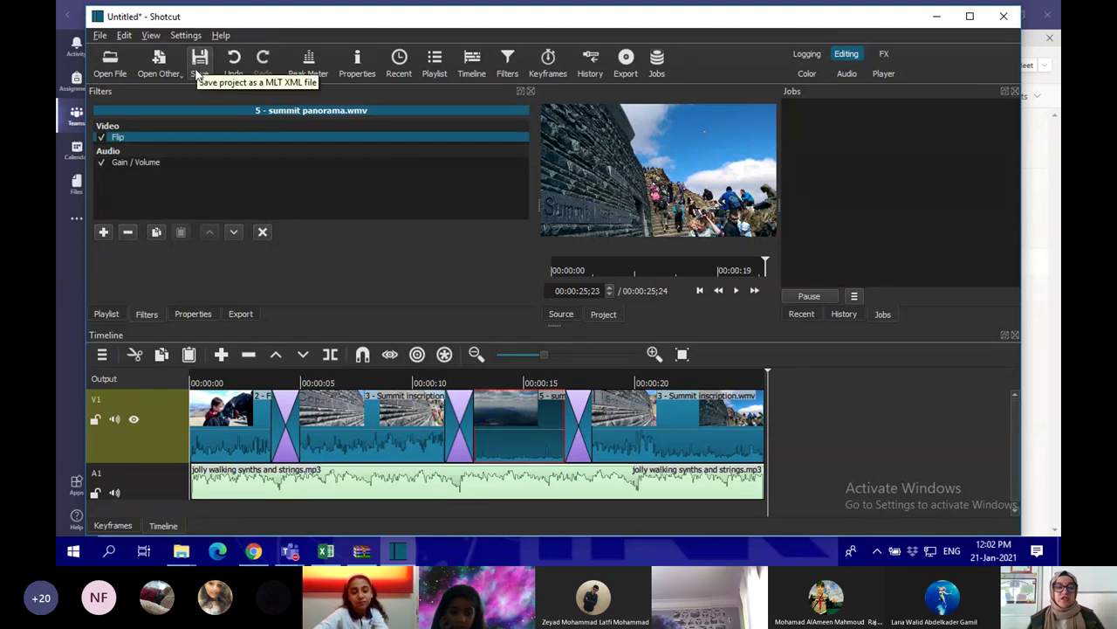
click(102, 37)
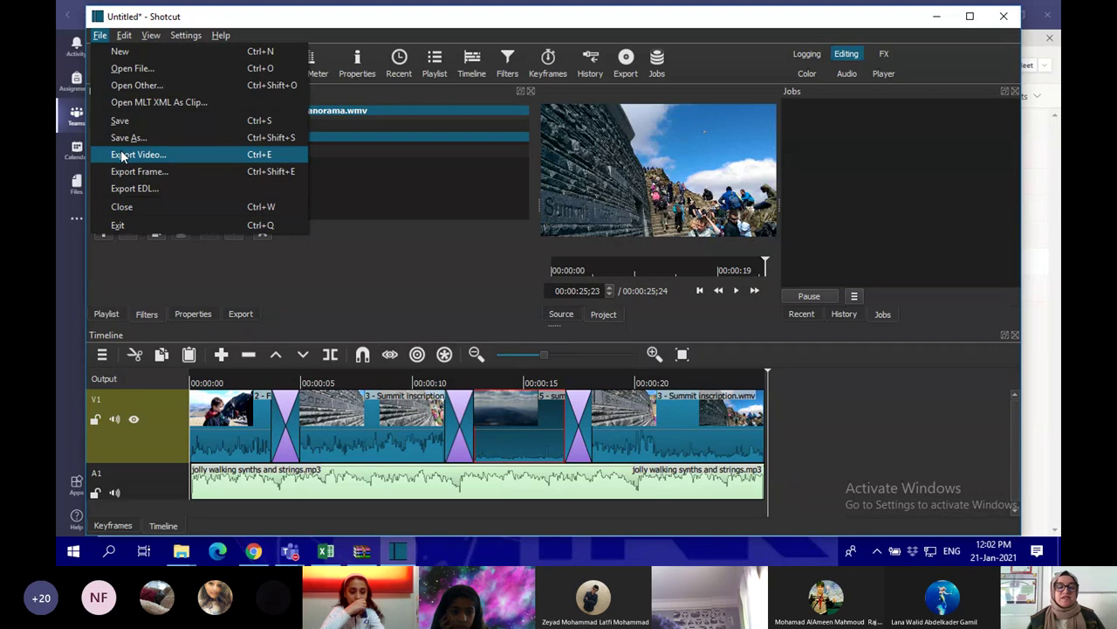
Open Export Video settings and bring up Export File to save an mp4 in Videos
click(186, 154)
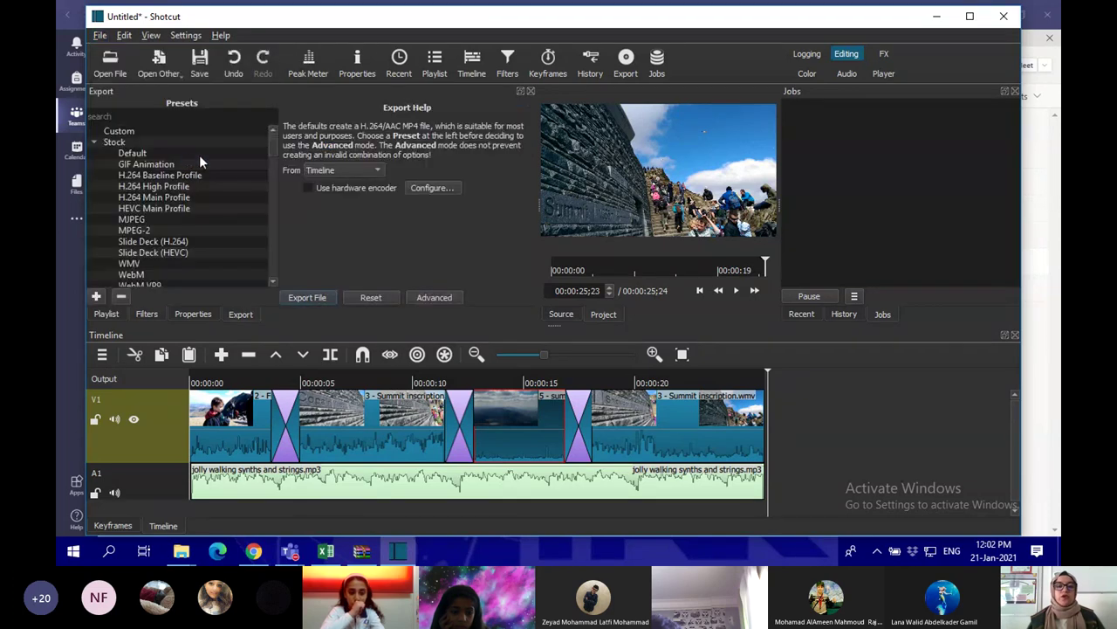
click(314, 298)
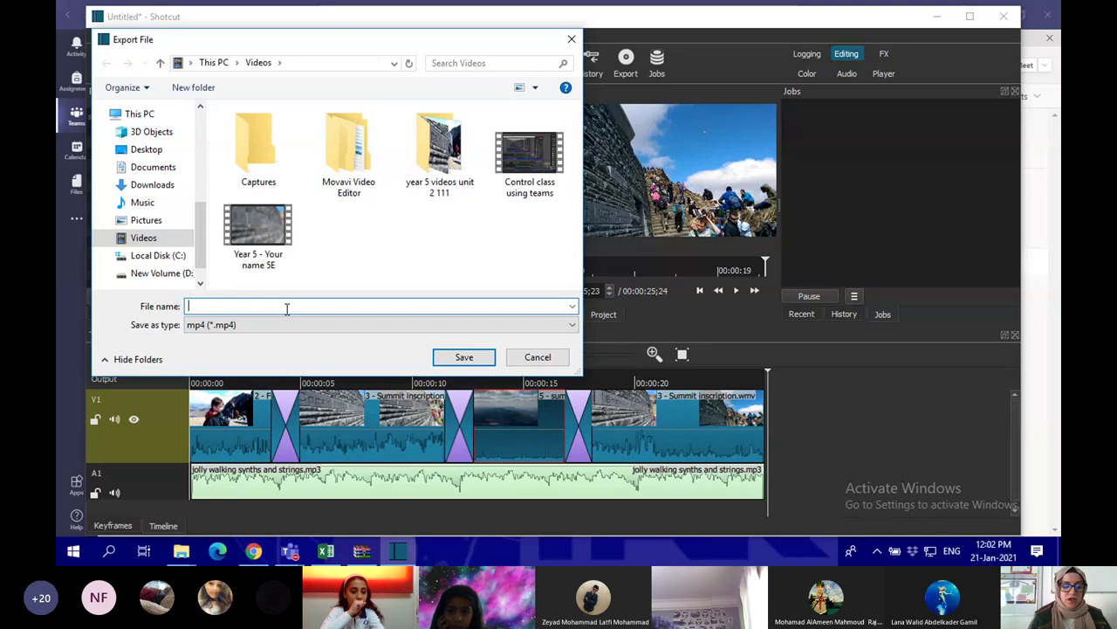
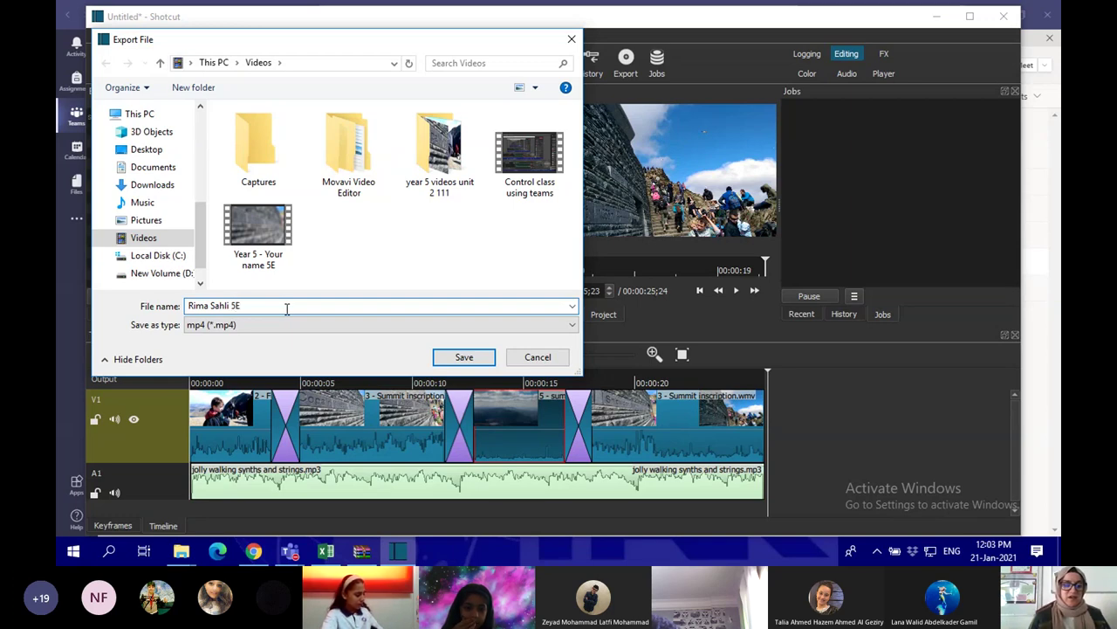
Name the MP4 with the author's name and class 5E, then save it to Videos to start the export
click(464, 358)
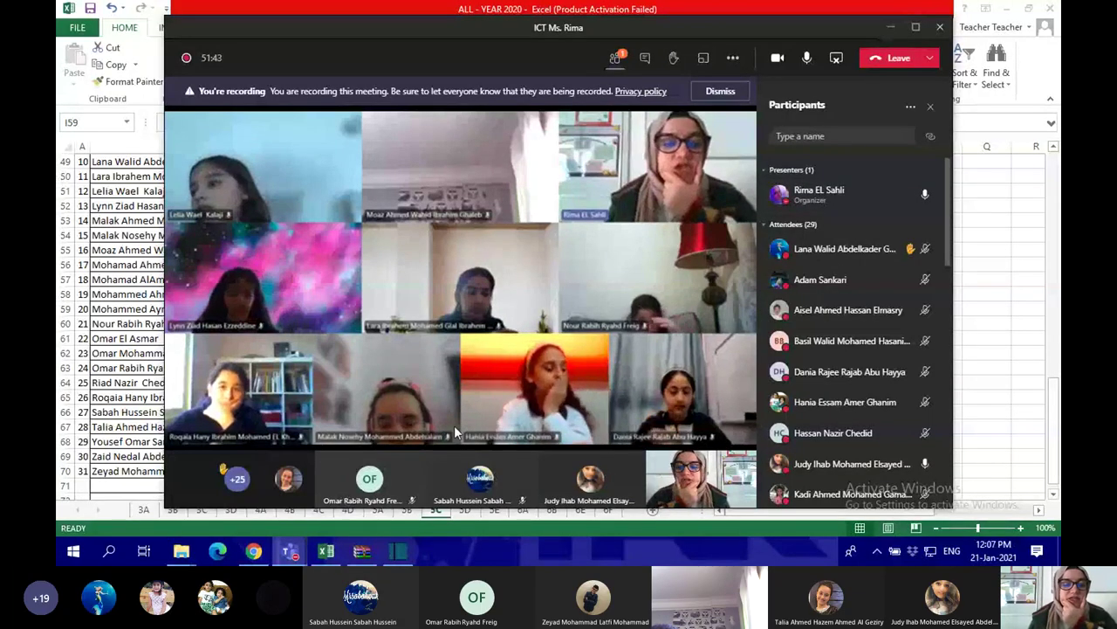
Switch to the ICT 5C team window and show its General channel's shared files
mouse_move(288, 551)
click(249, 484)
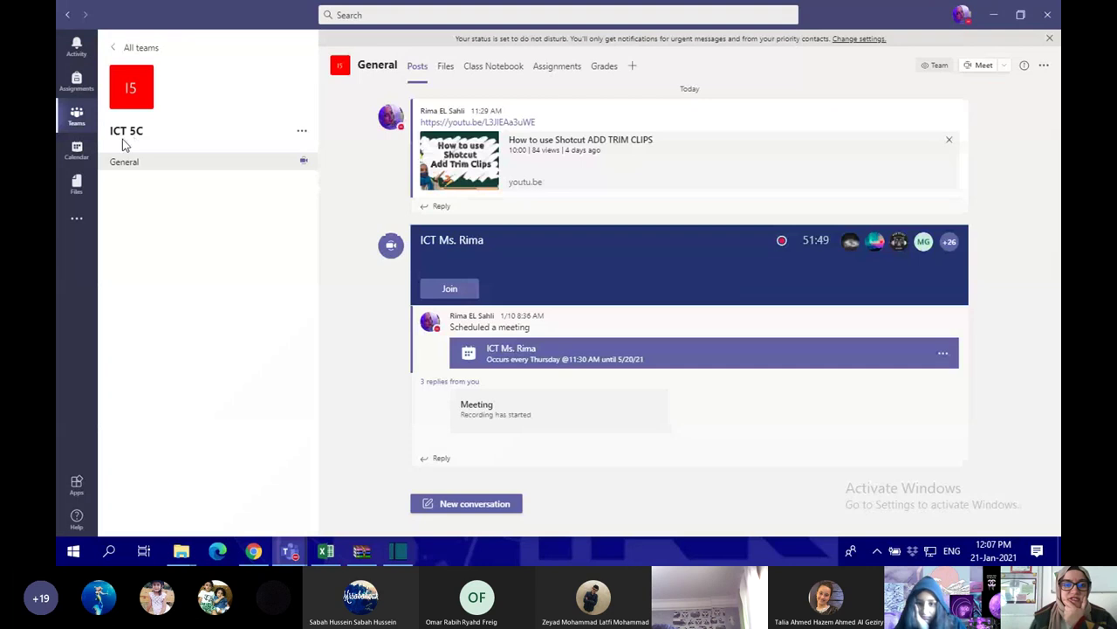
click(445, 67)
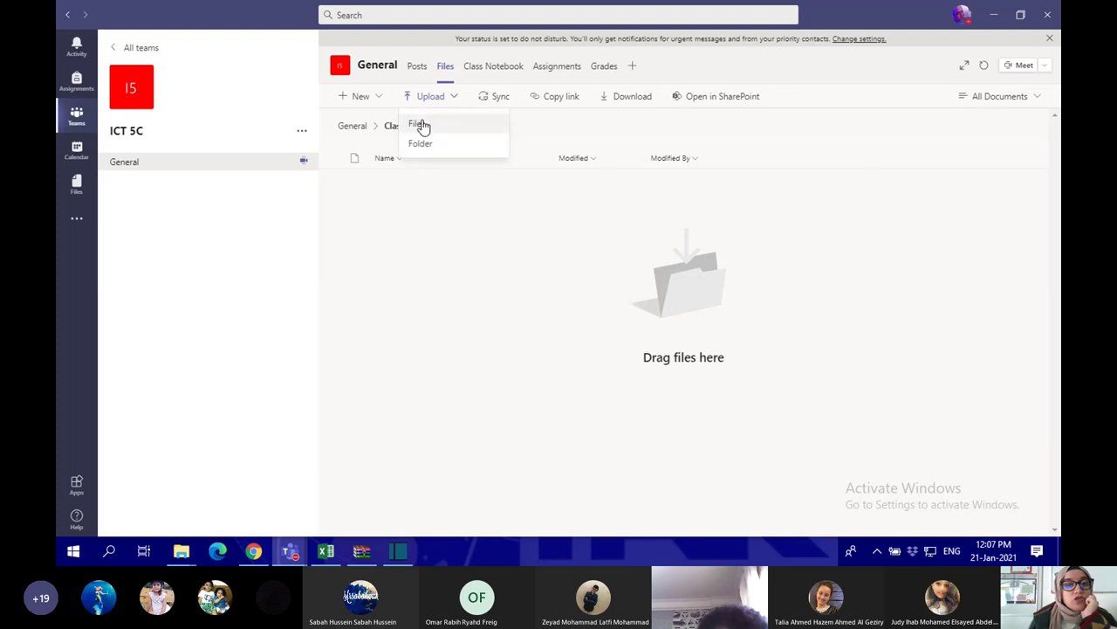
Upload the exported class MP4 from the Videos folder into the Classwork folder
click(416, 127)
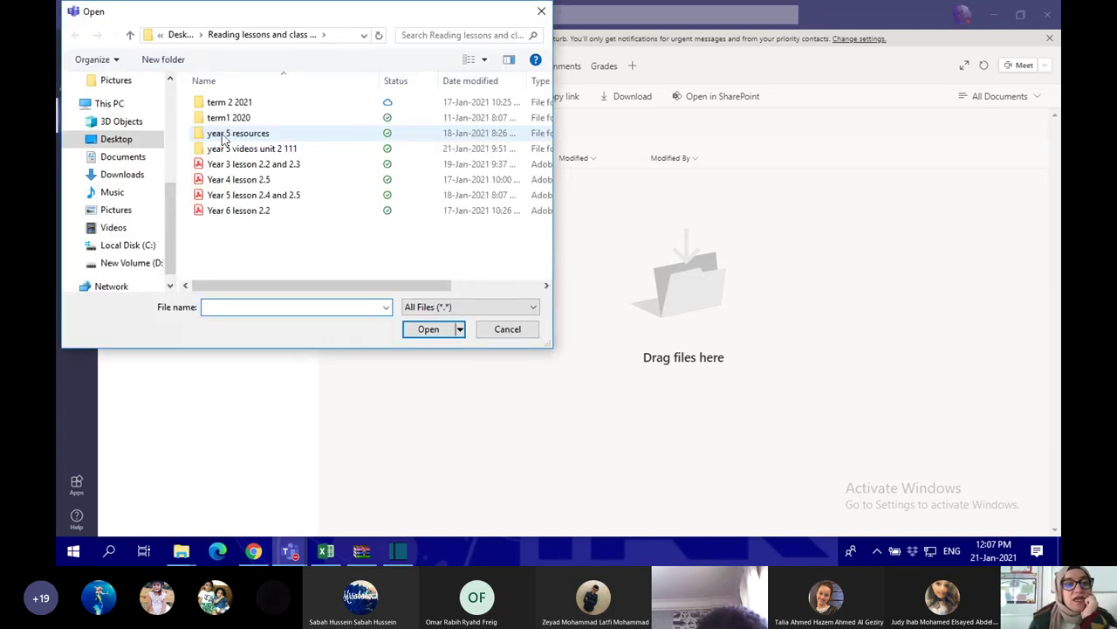
click(114, 228)
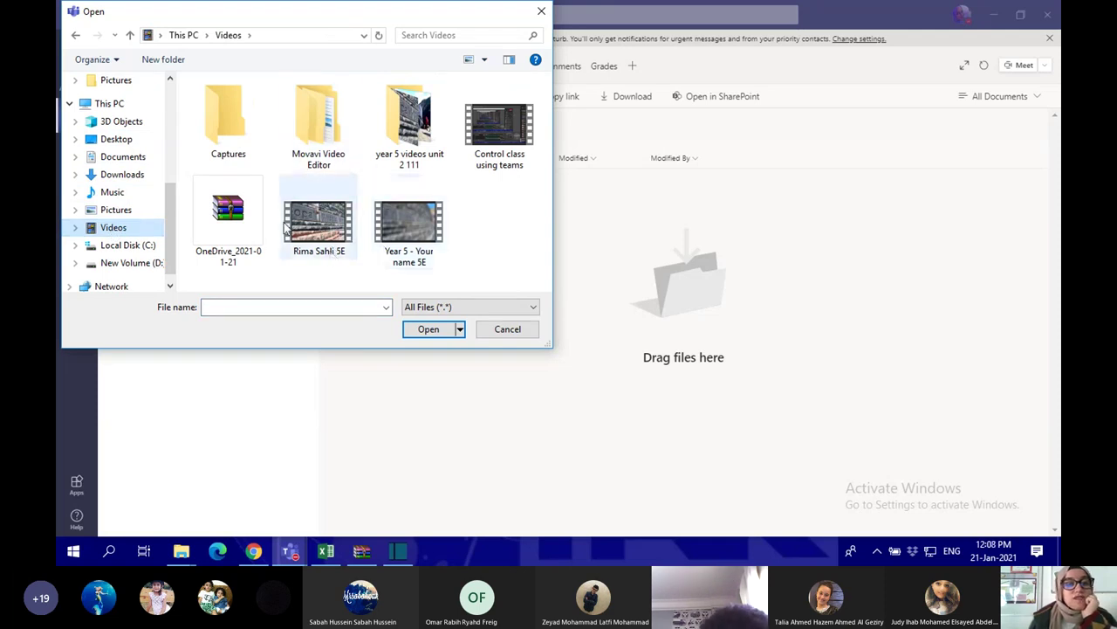
click(321, 232)
click(436, 332)
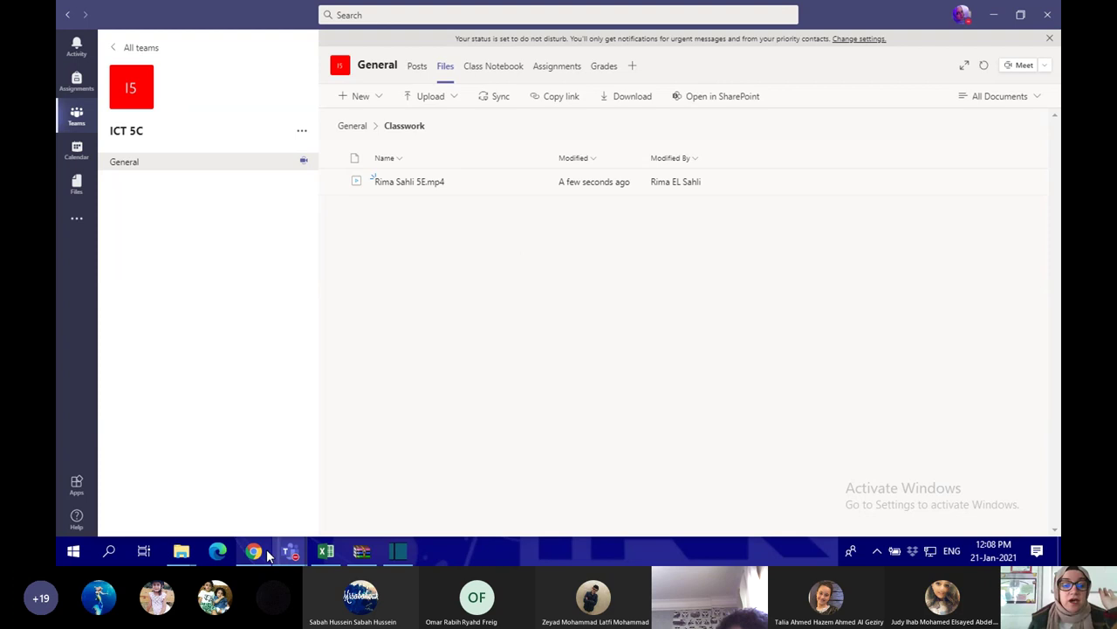
Bring the Microsoft Teams class meeting window back to the front
mouse_move(270, 551)
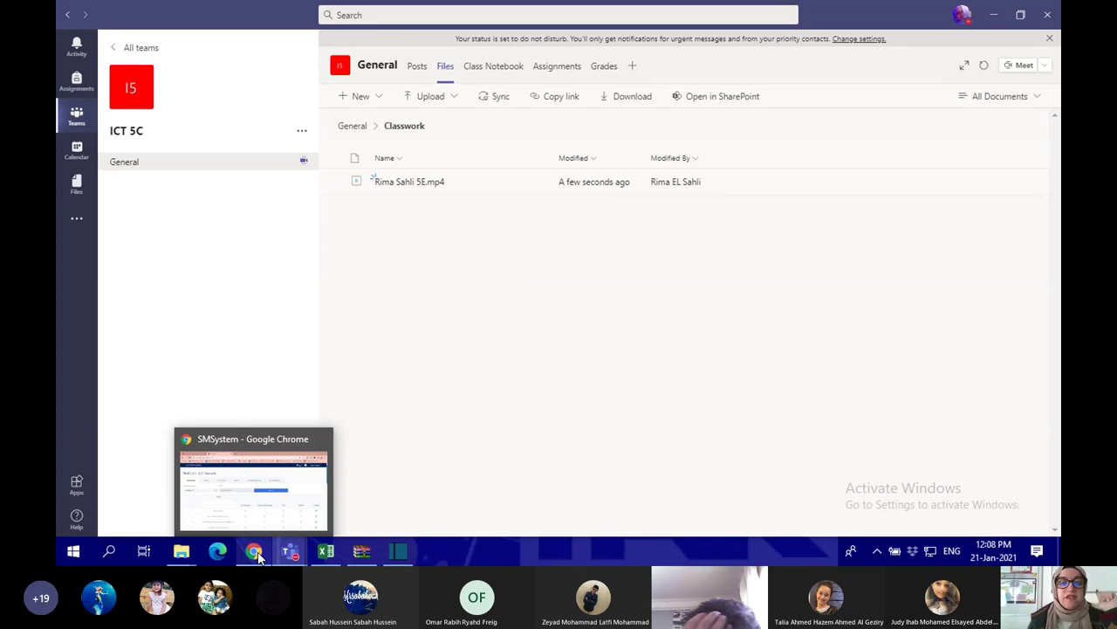
mouse_move(325, 555)
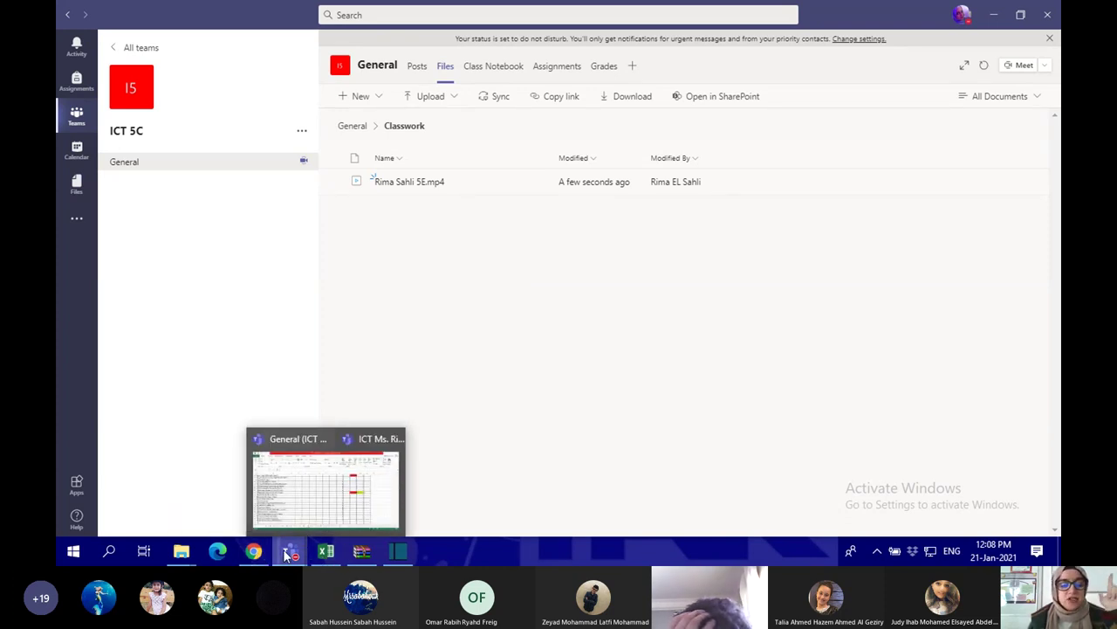
click(367, 481)
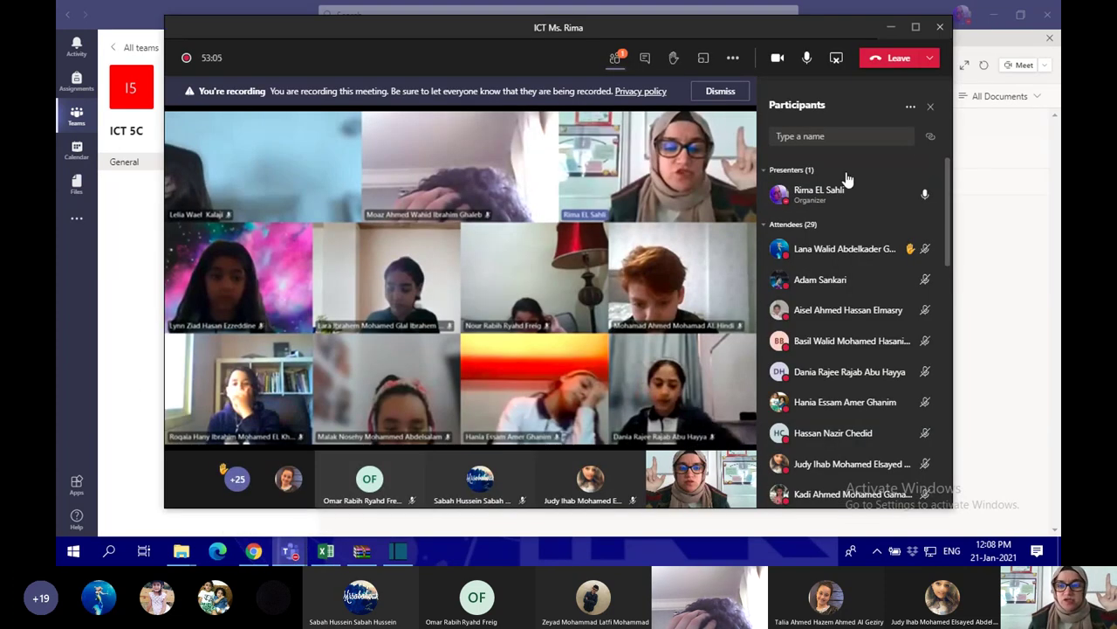